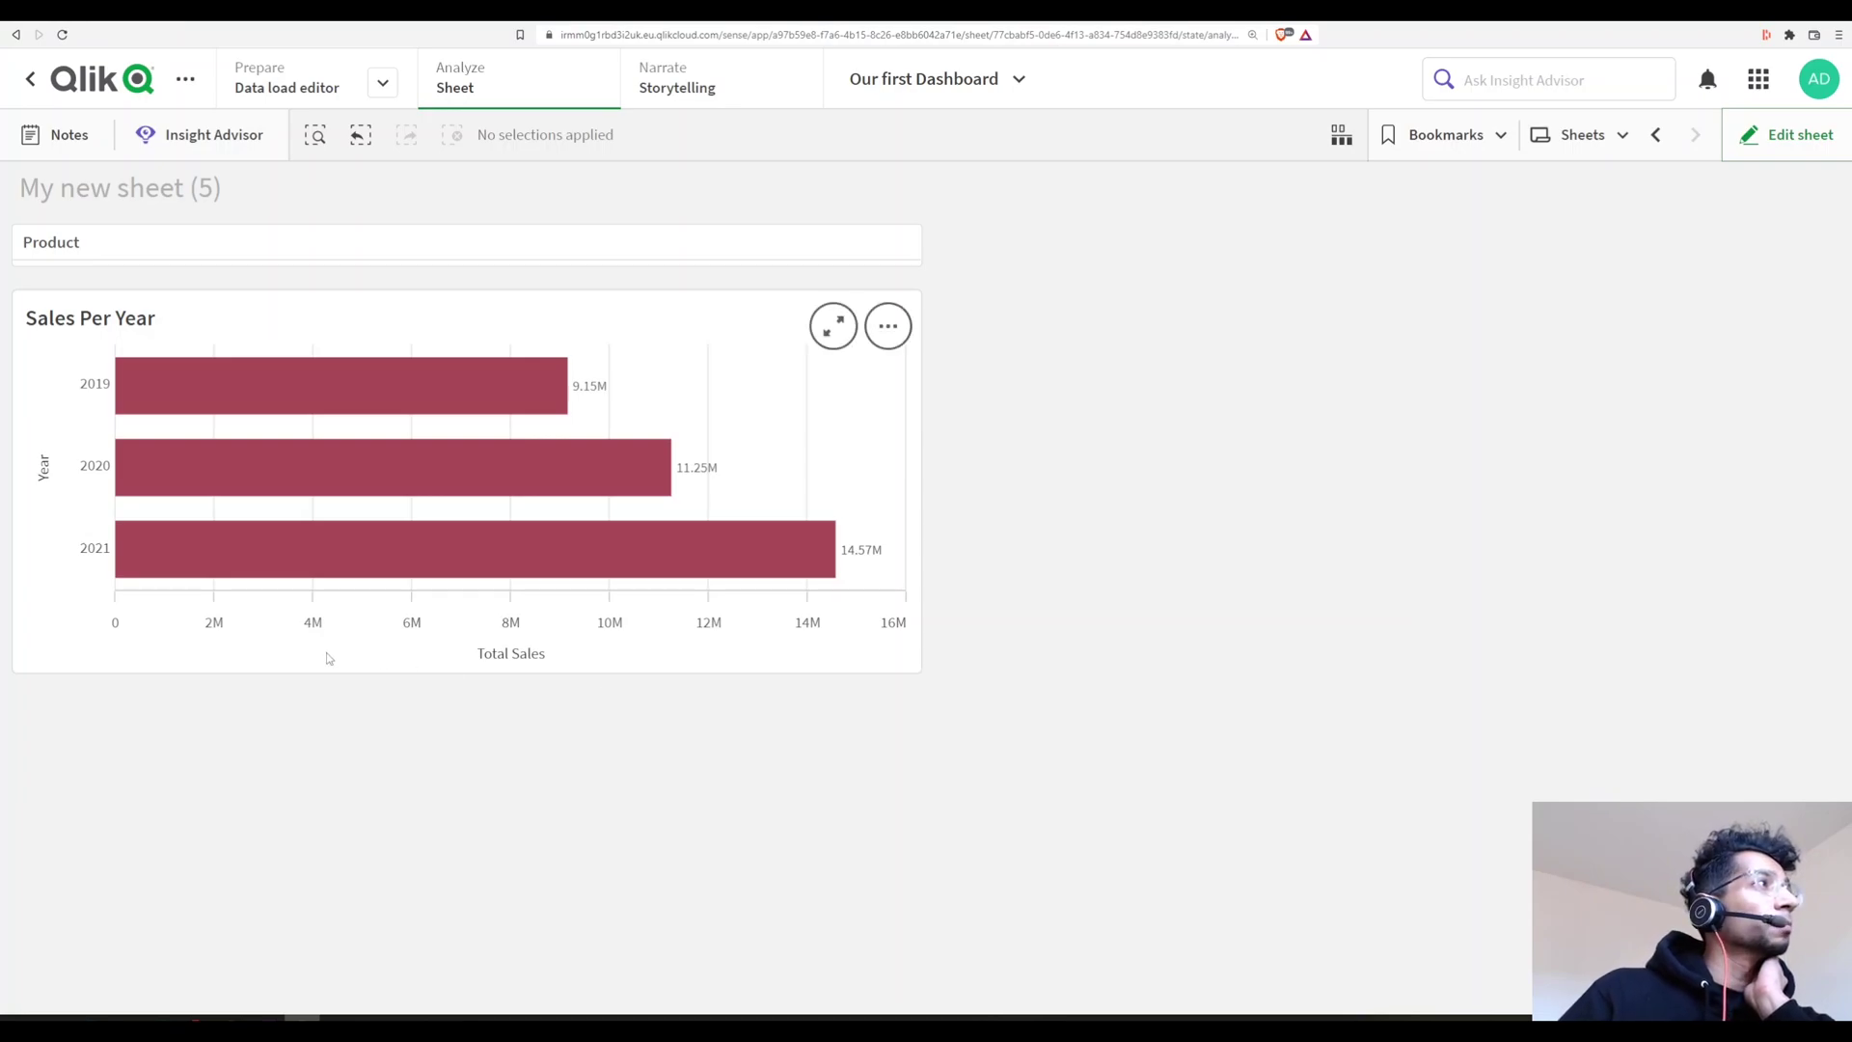
pyautogui.click(56, 245)
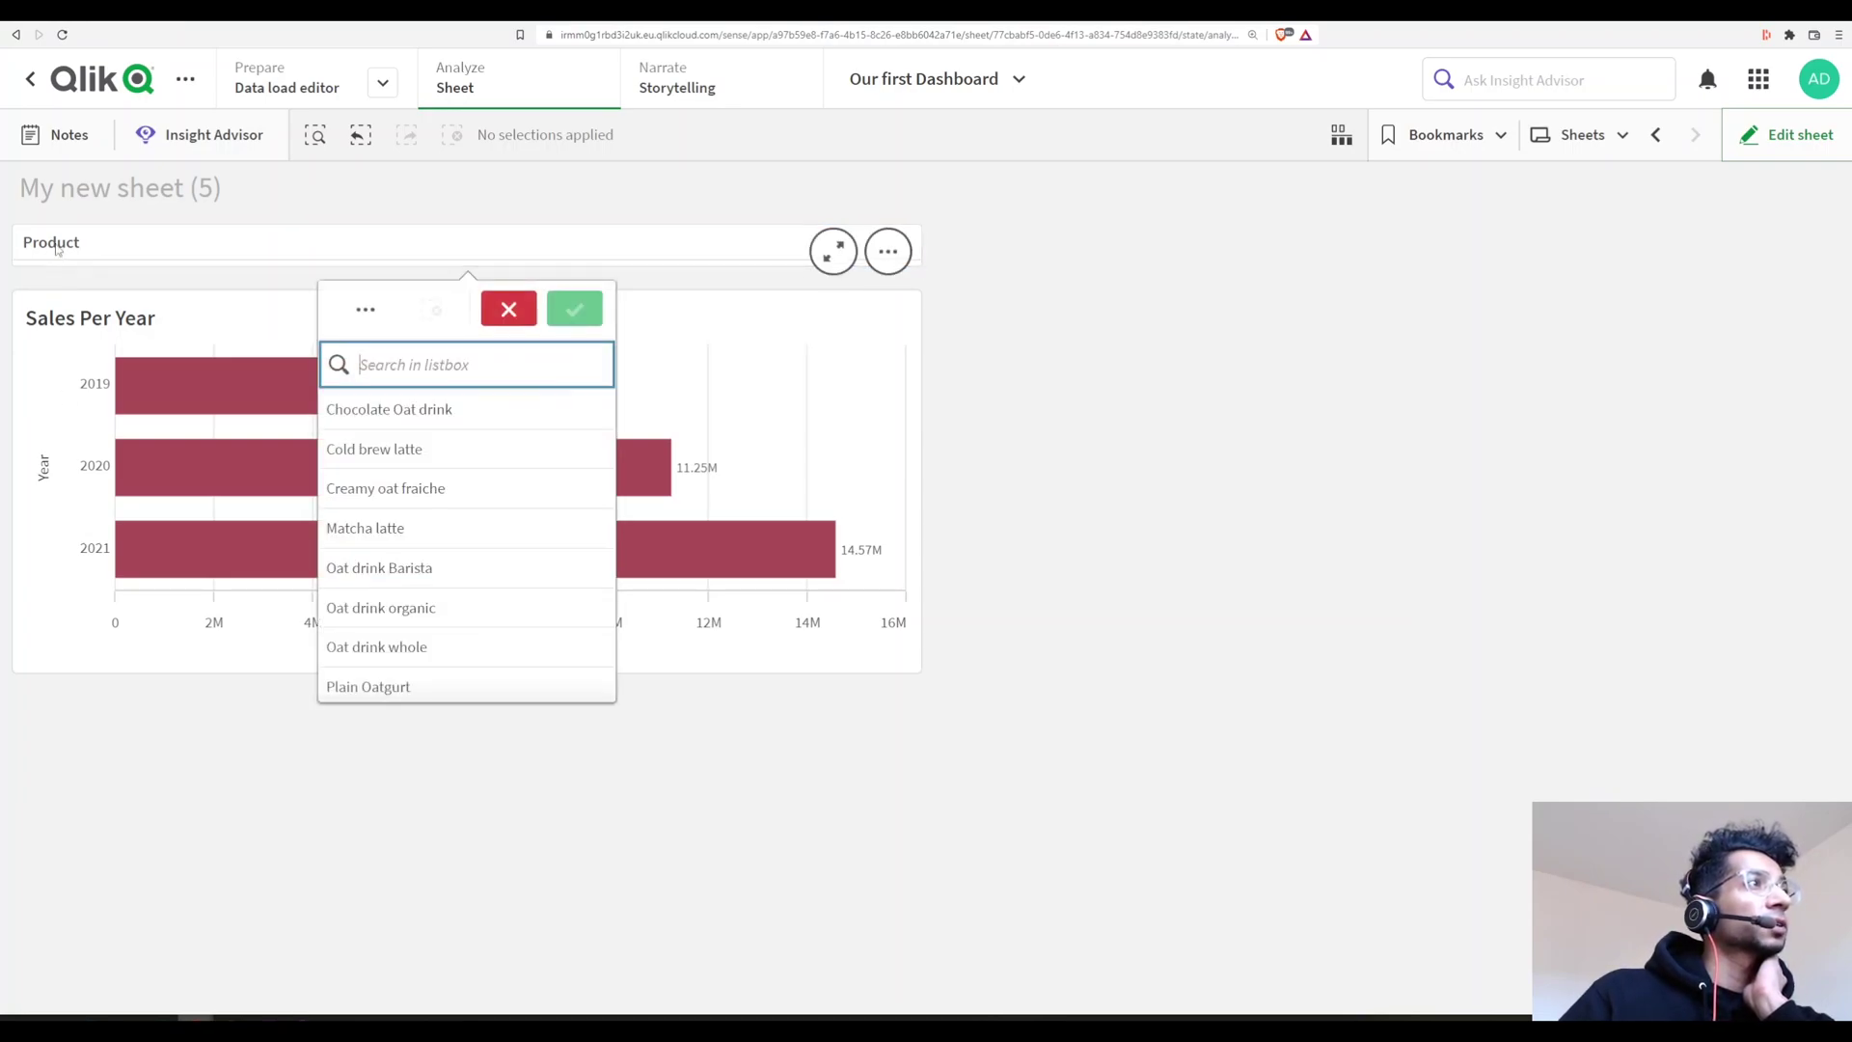
pyautogui.click(55, 246)
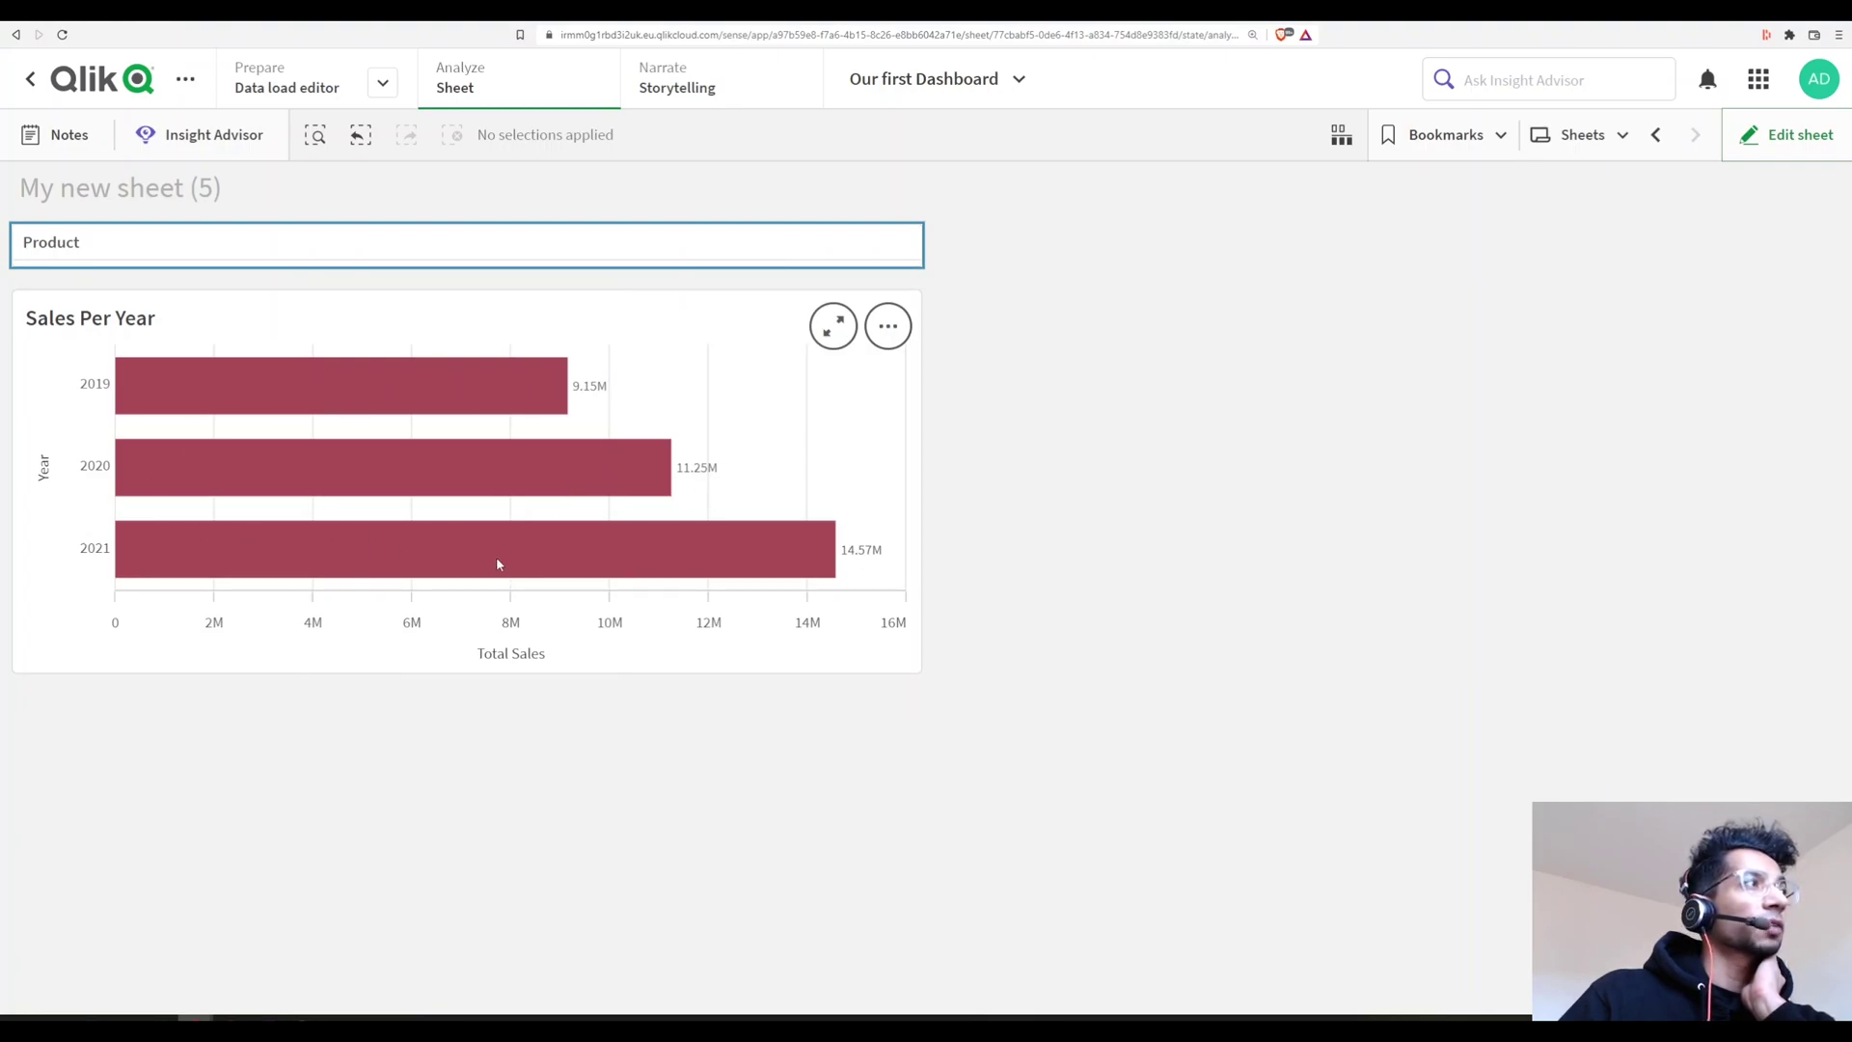
pyautogui.moveTo(498, 565)
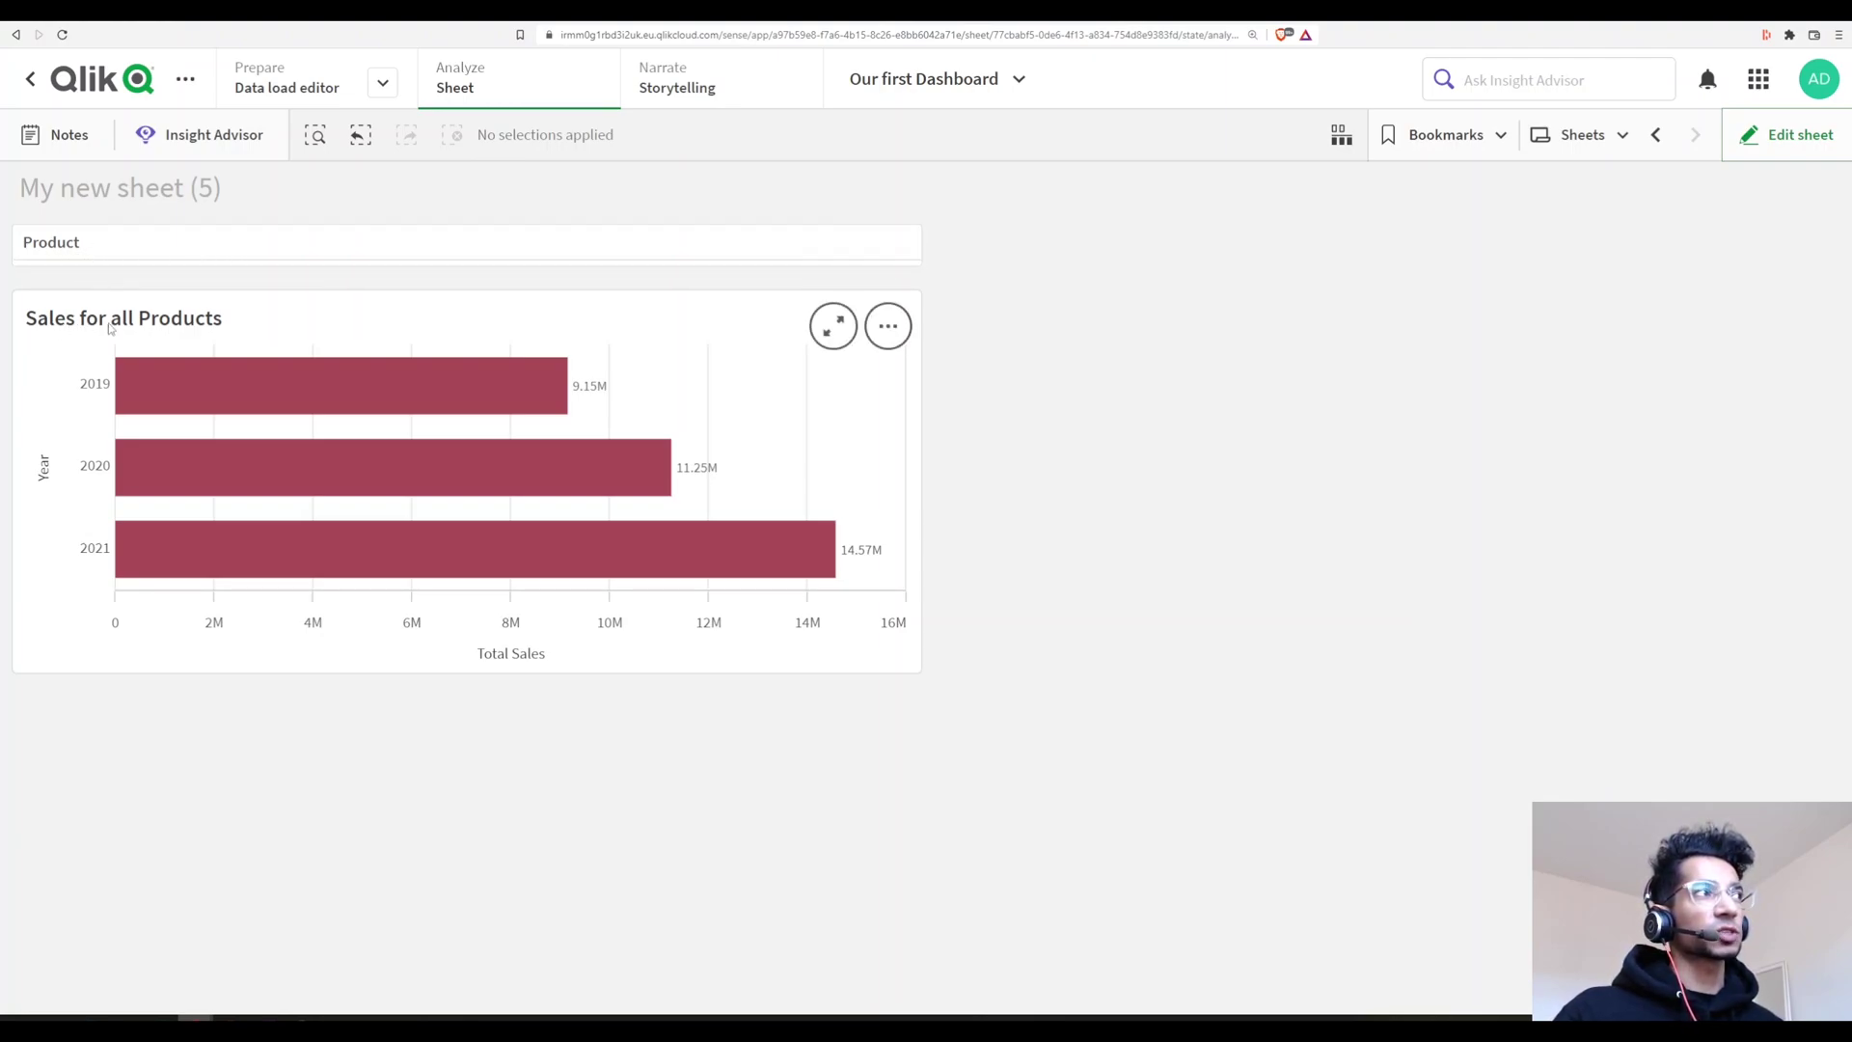
# Filter the sheet by Creamy oat fraiche, Matcha latte and Oat drink Barista one after another to check the chart title.
pyautogui.click(161, 251)
pyautogui.click(383, 488)
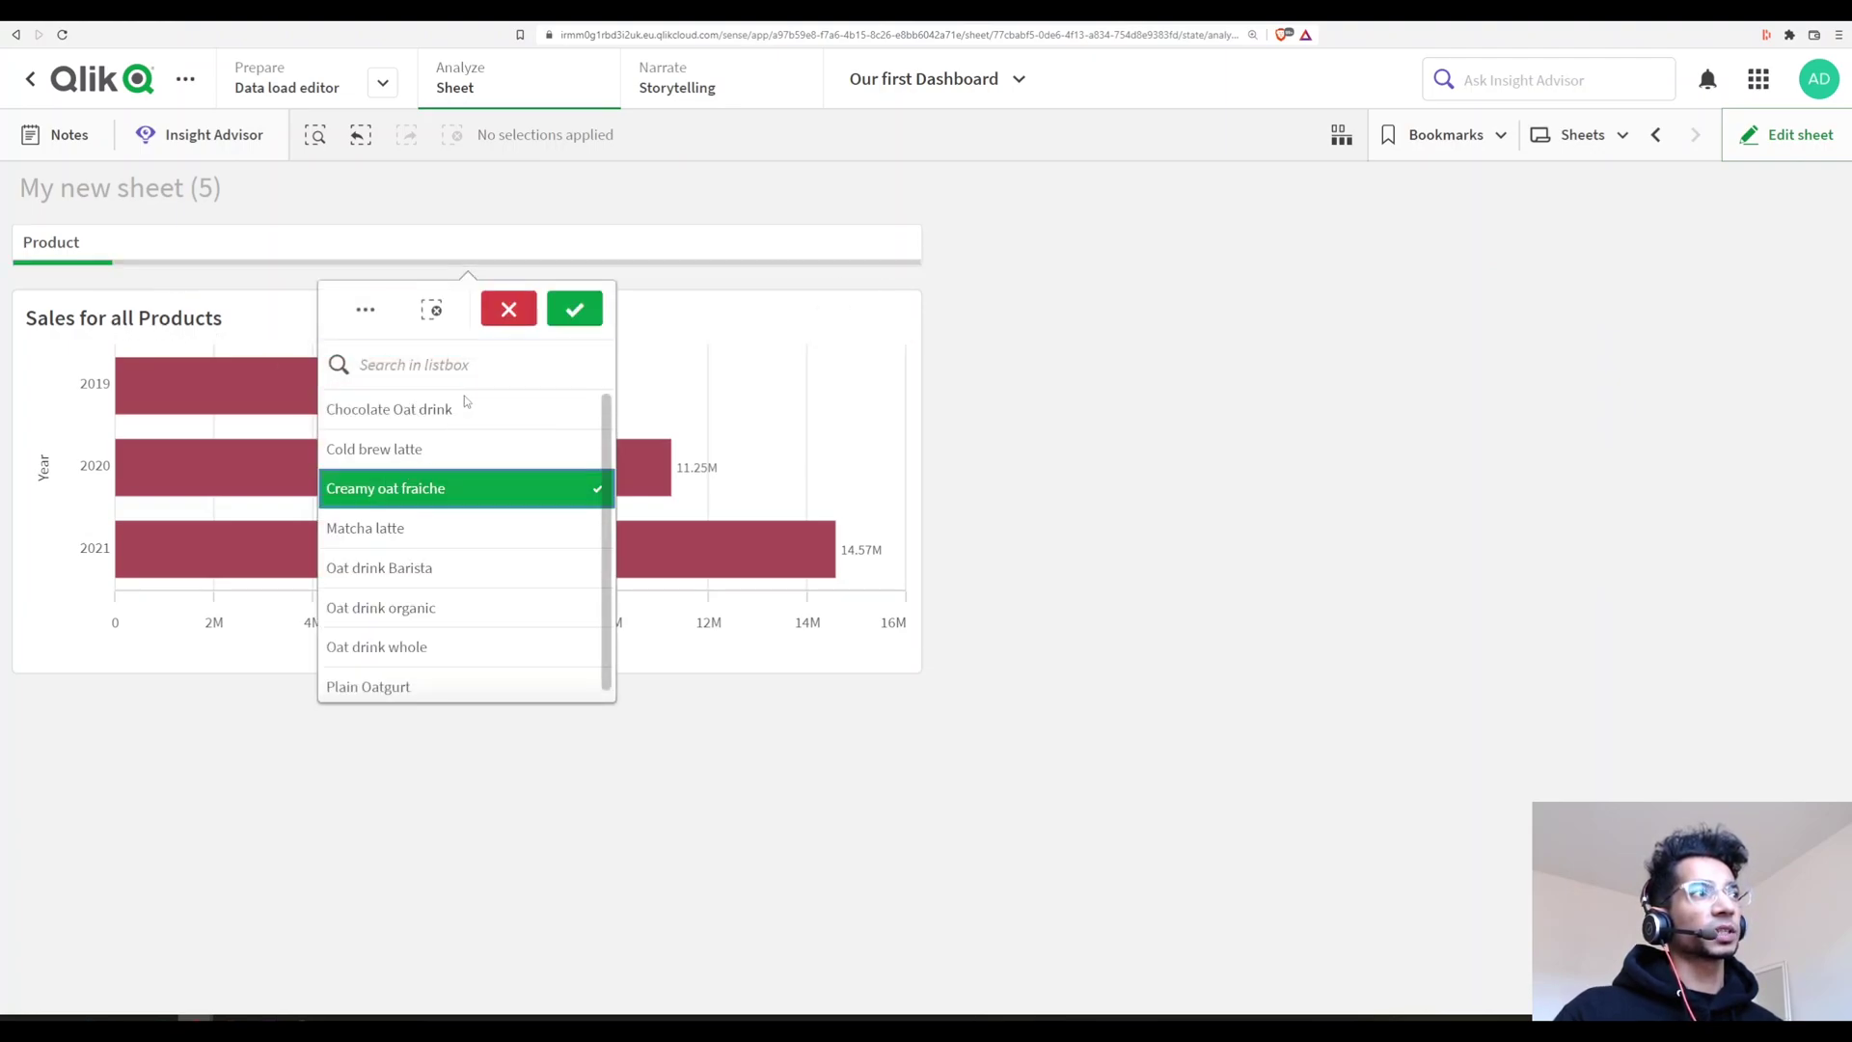
pyautogui.click(574, 309)
pyautogui.click(384, 245)
pyautogui.click(384, 526)
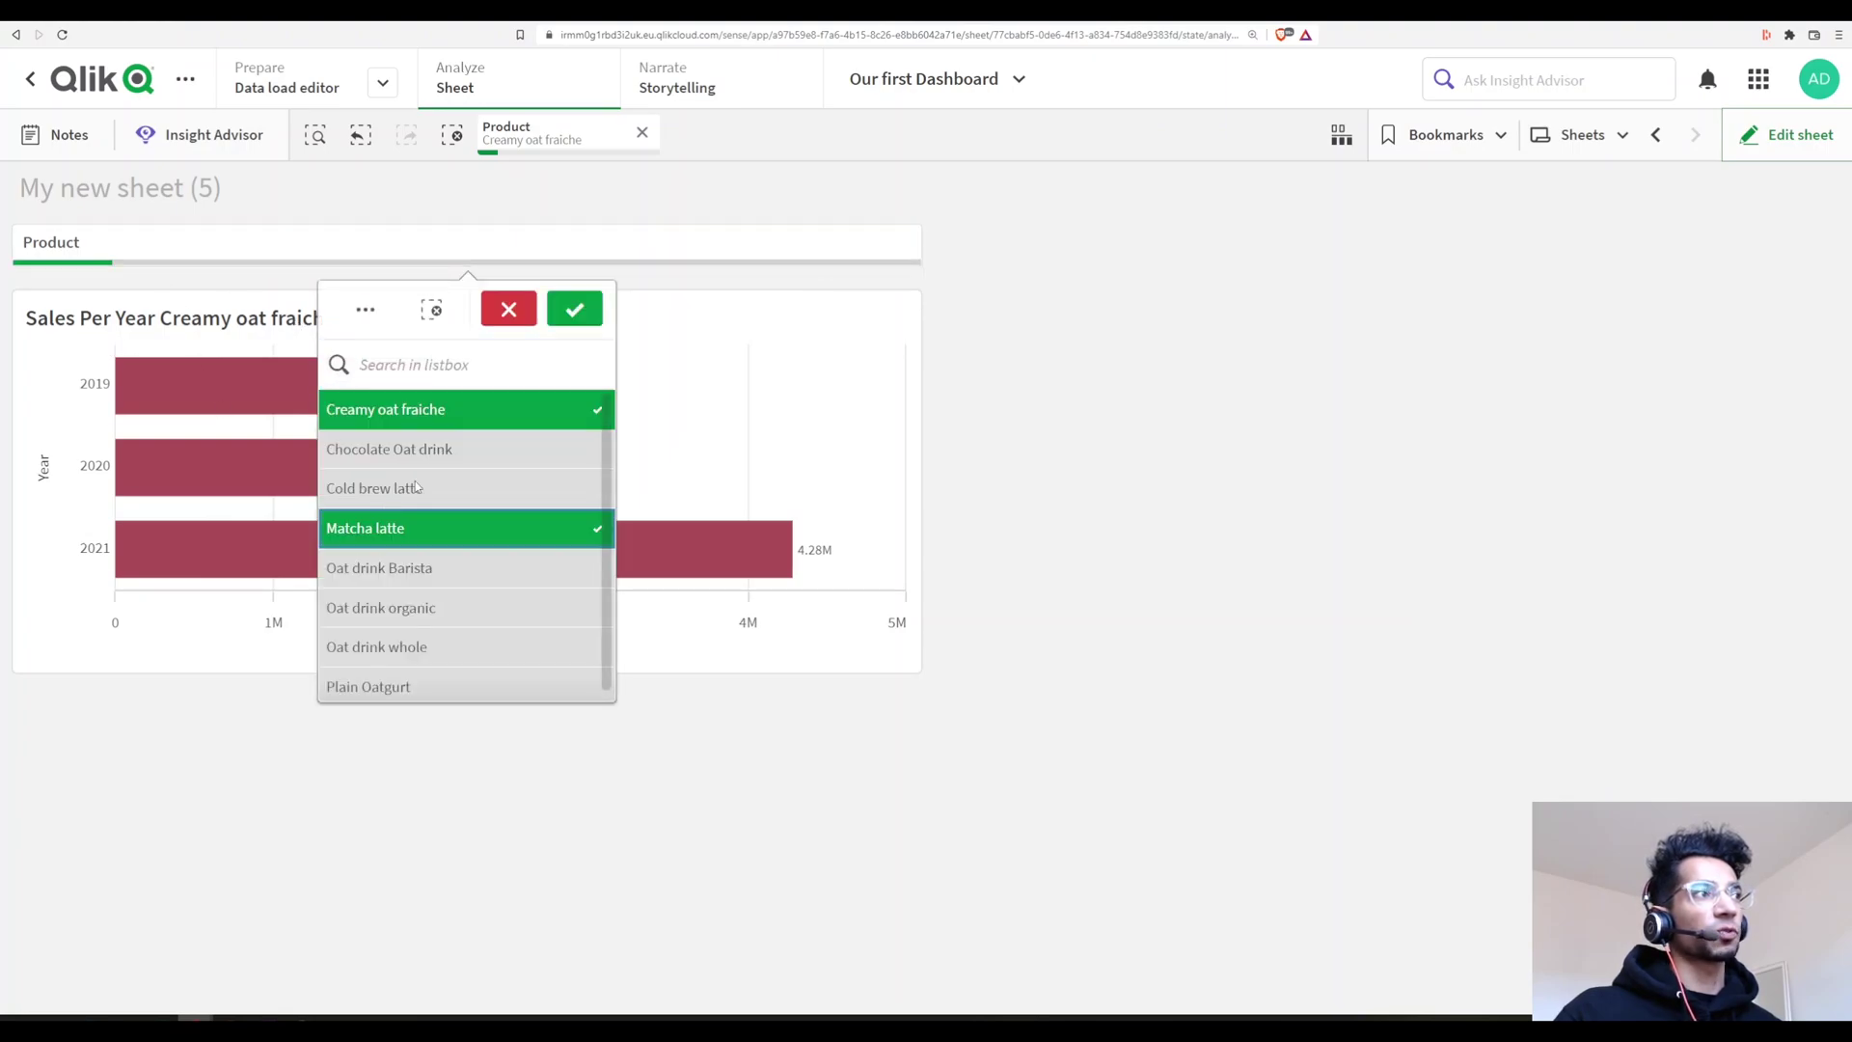
pyautogui.click(569, 311)
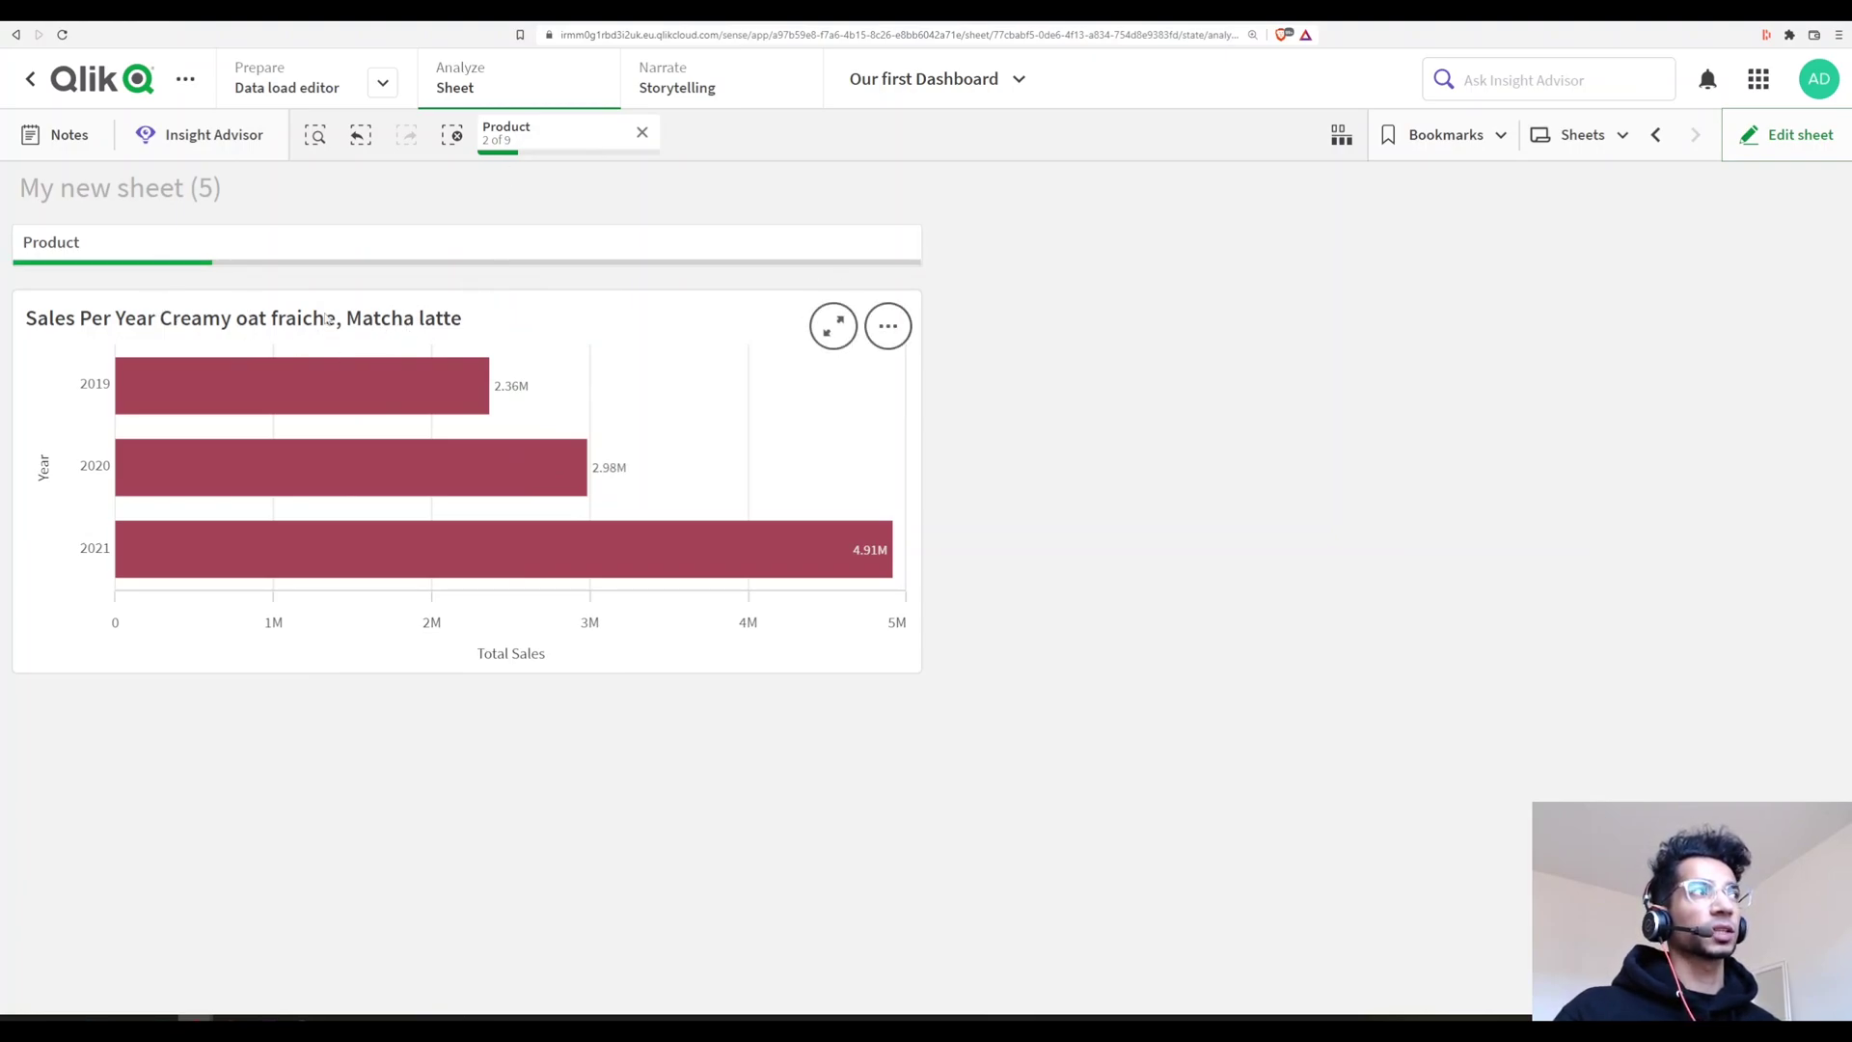
pyautogui.click(468, 243)
pyautogui.click(454, 567)
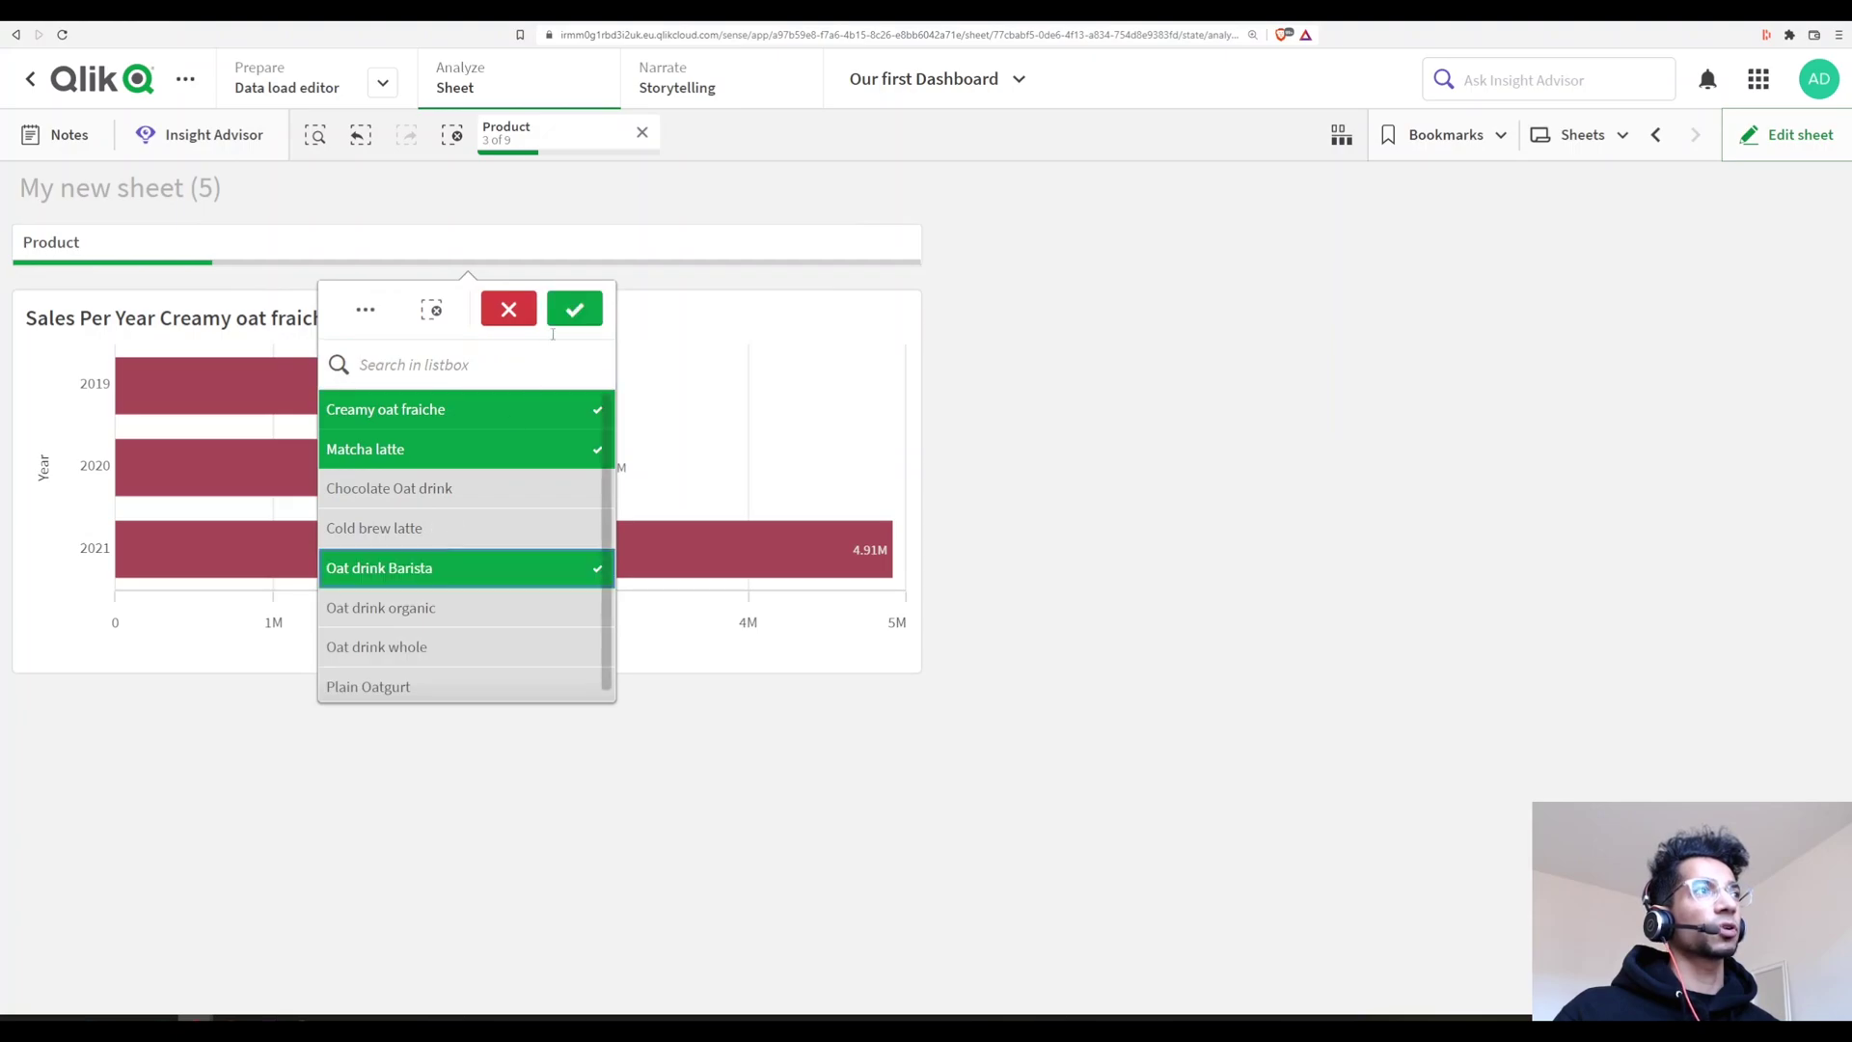
pyautogui.click(574, 309)
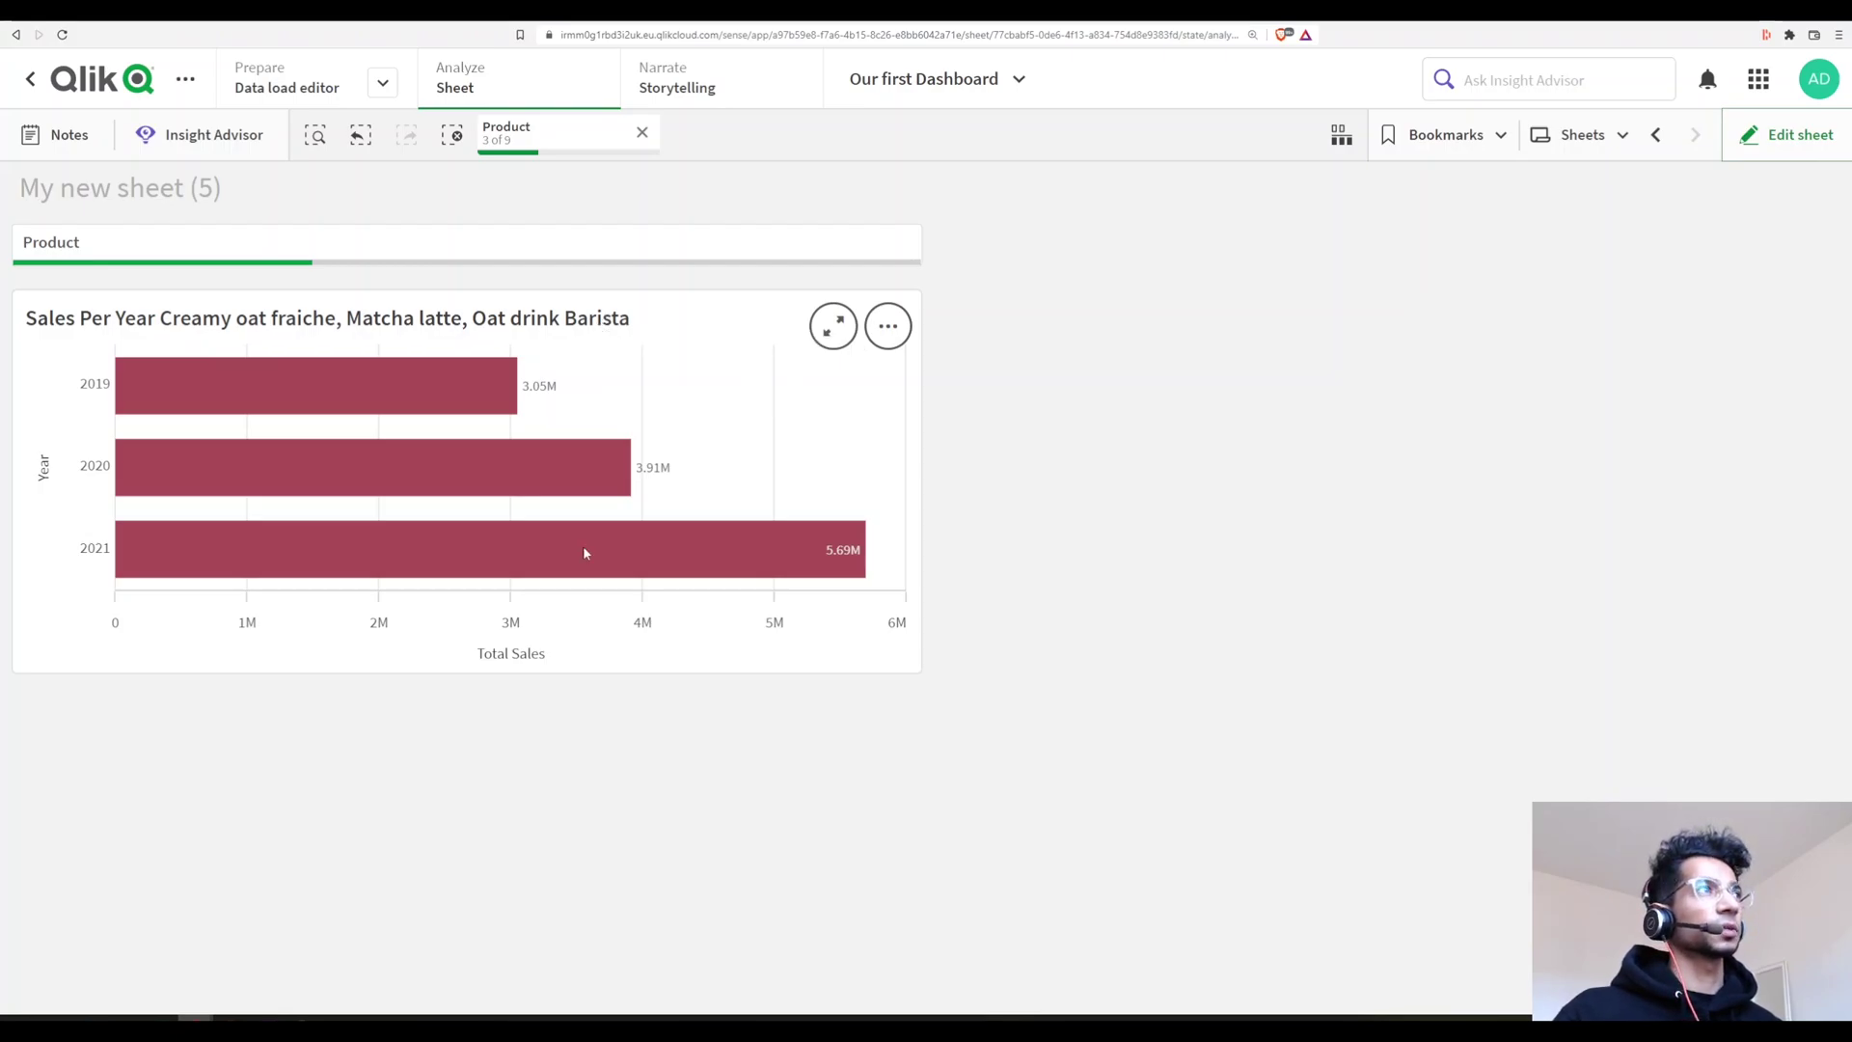
pyautogui.click(1746, 137)
pyautogui.click(1745, 140)
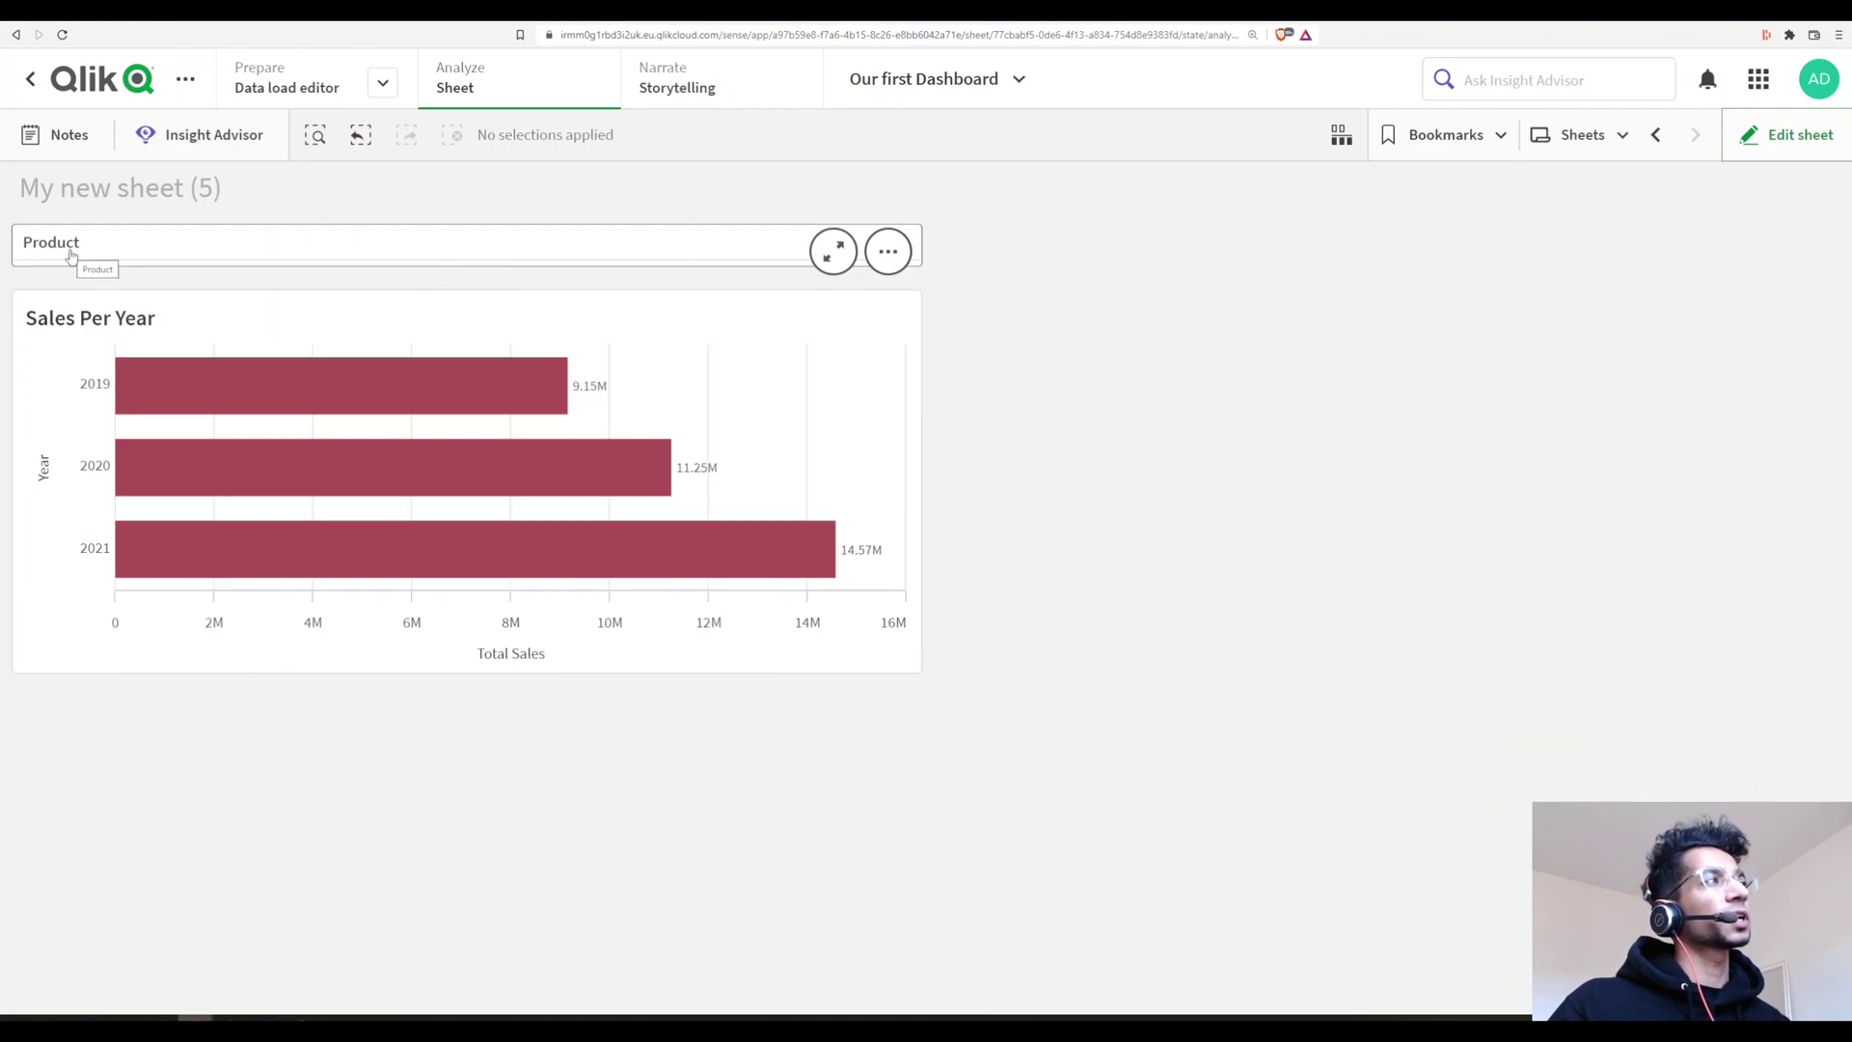
# Try the Product filter with Cold brew latte, Creamy oat fraiche and Matcha latte, and discard the selections.
pyautogui.click(70, 253)
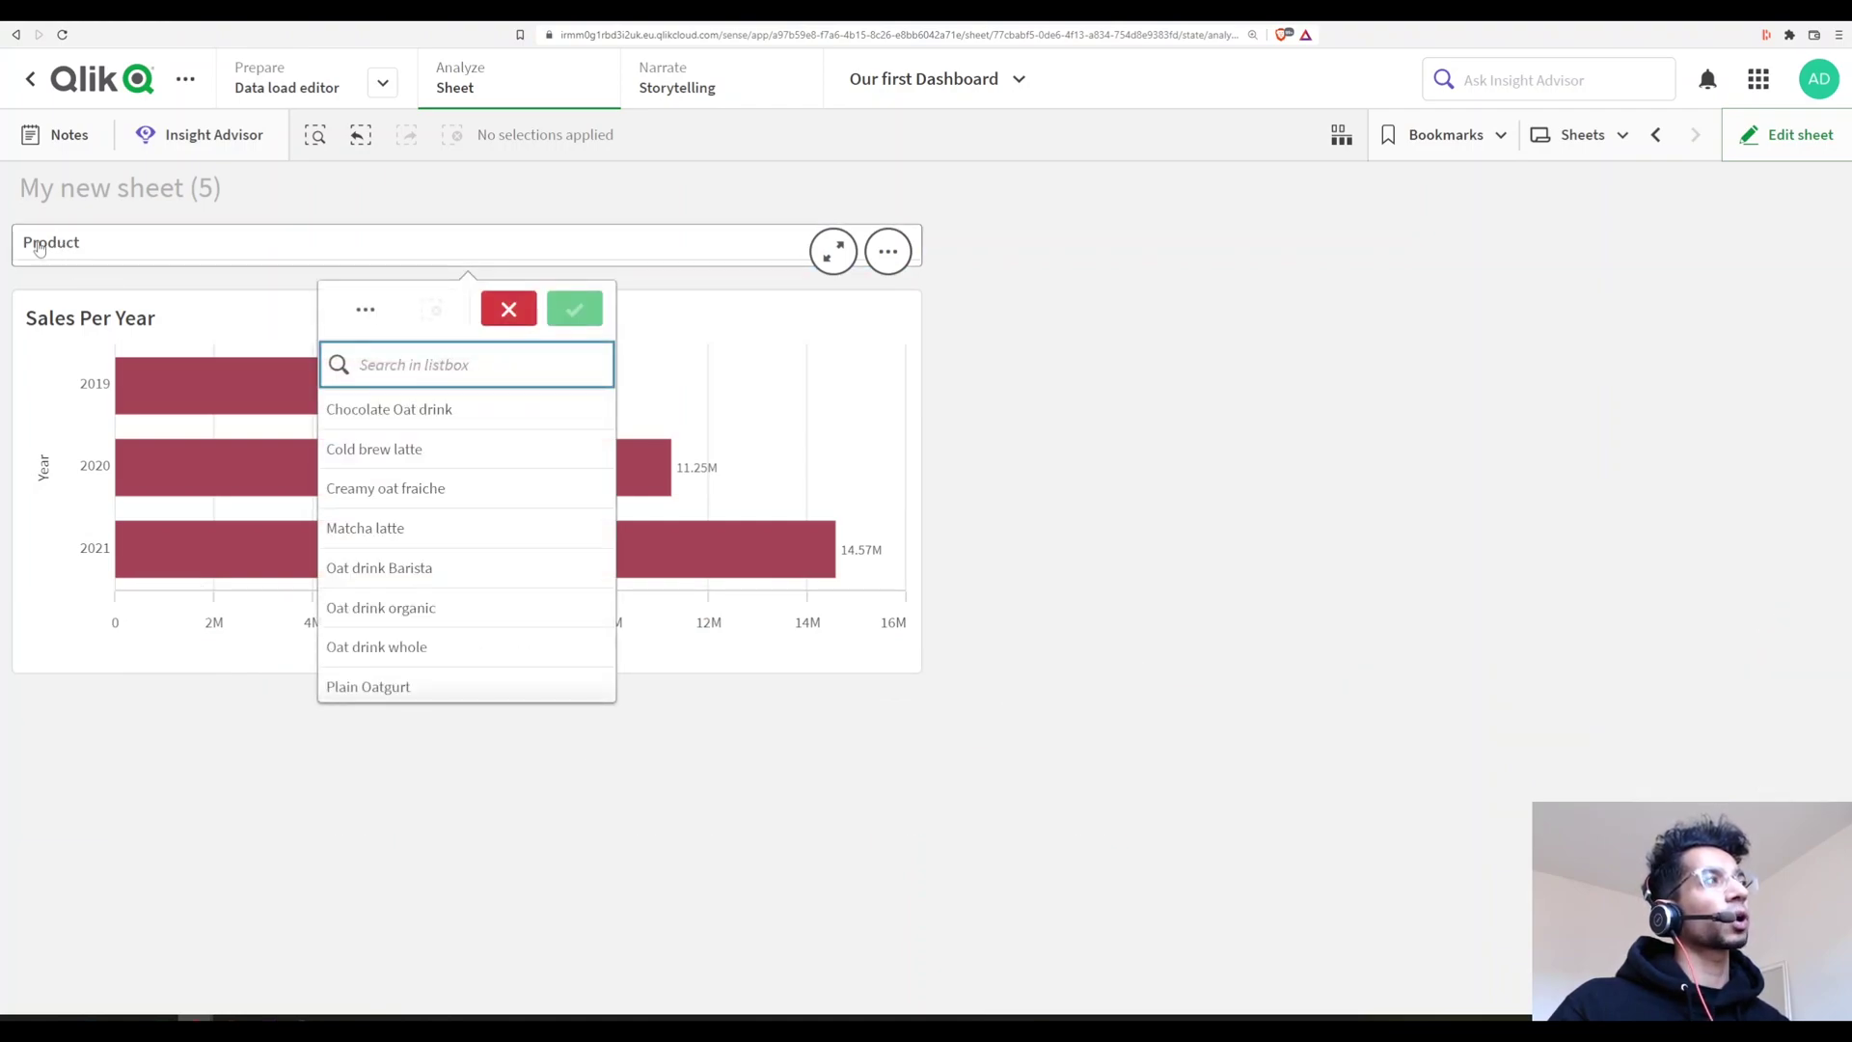
pyautogui.click(439, 448)
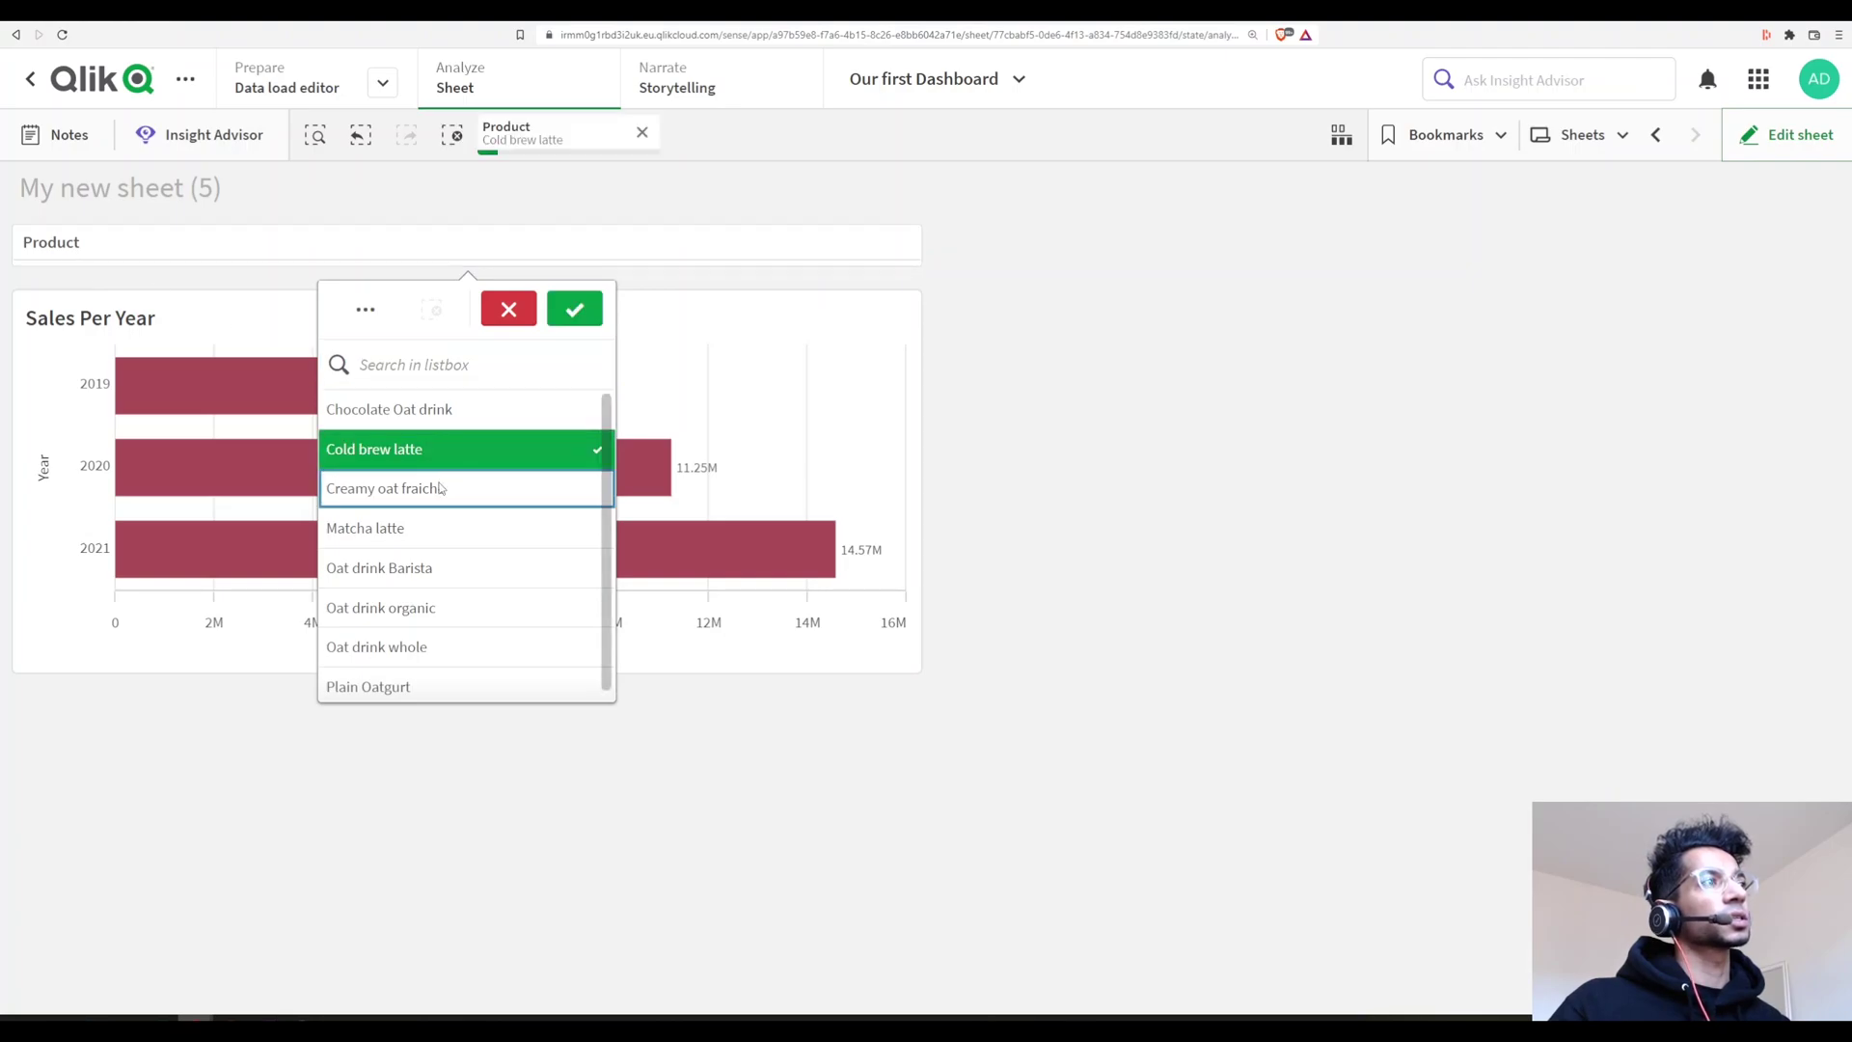
pyautogui.click(440, 488)
pyautogui.click(443, 527)
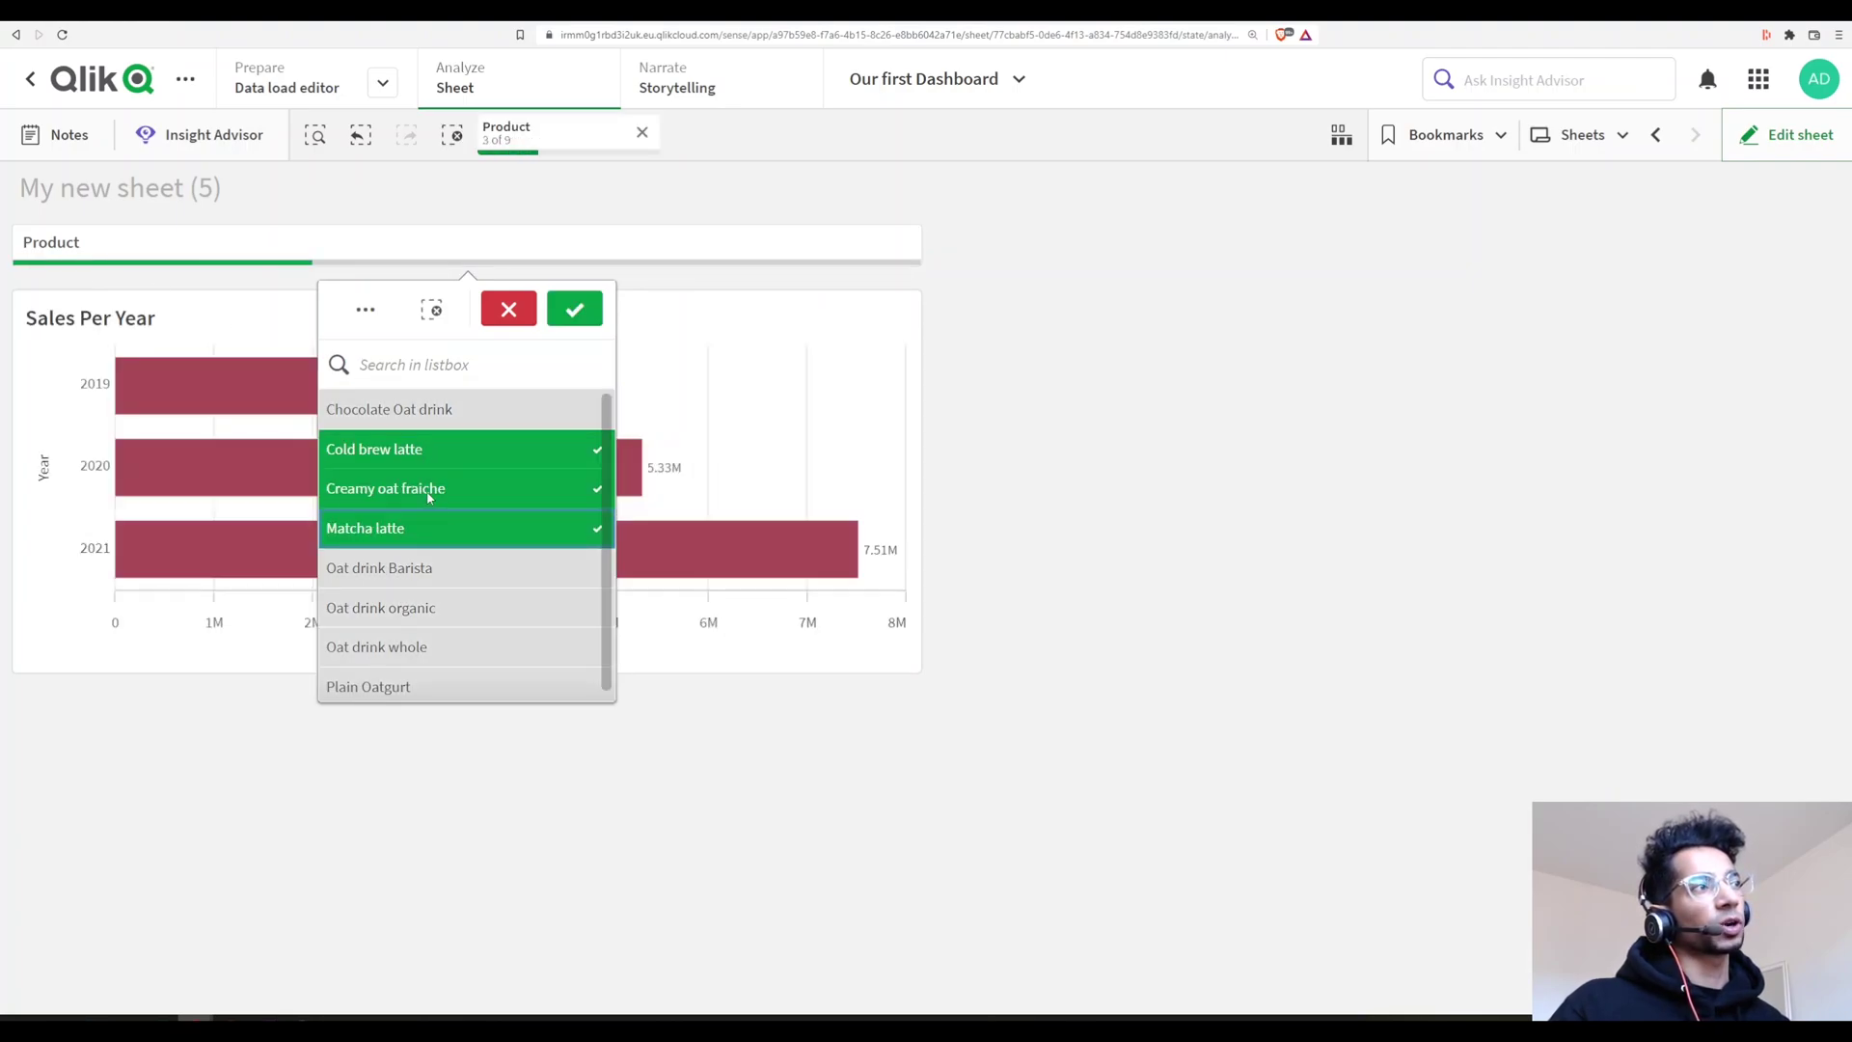
pyautogui.click(508, 308)
# Append GetFieldSelections(Product) after 'Sales Per Year' in the bar chart's title expression.
pyautogui.click(1783, 145)
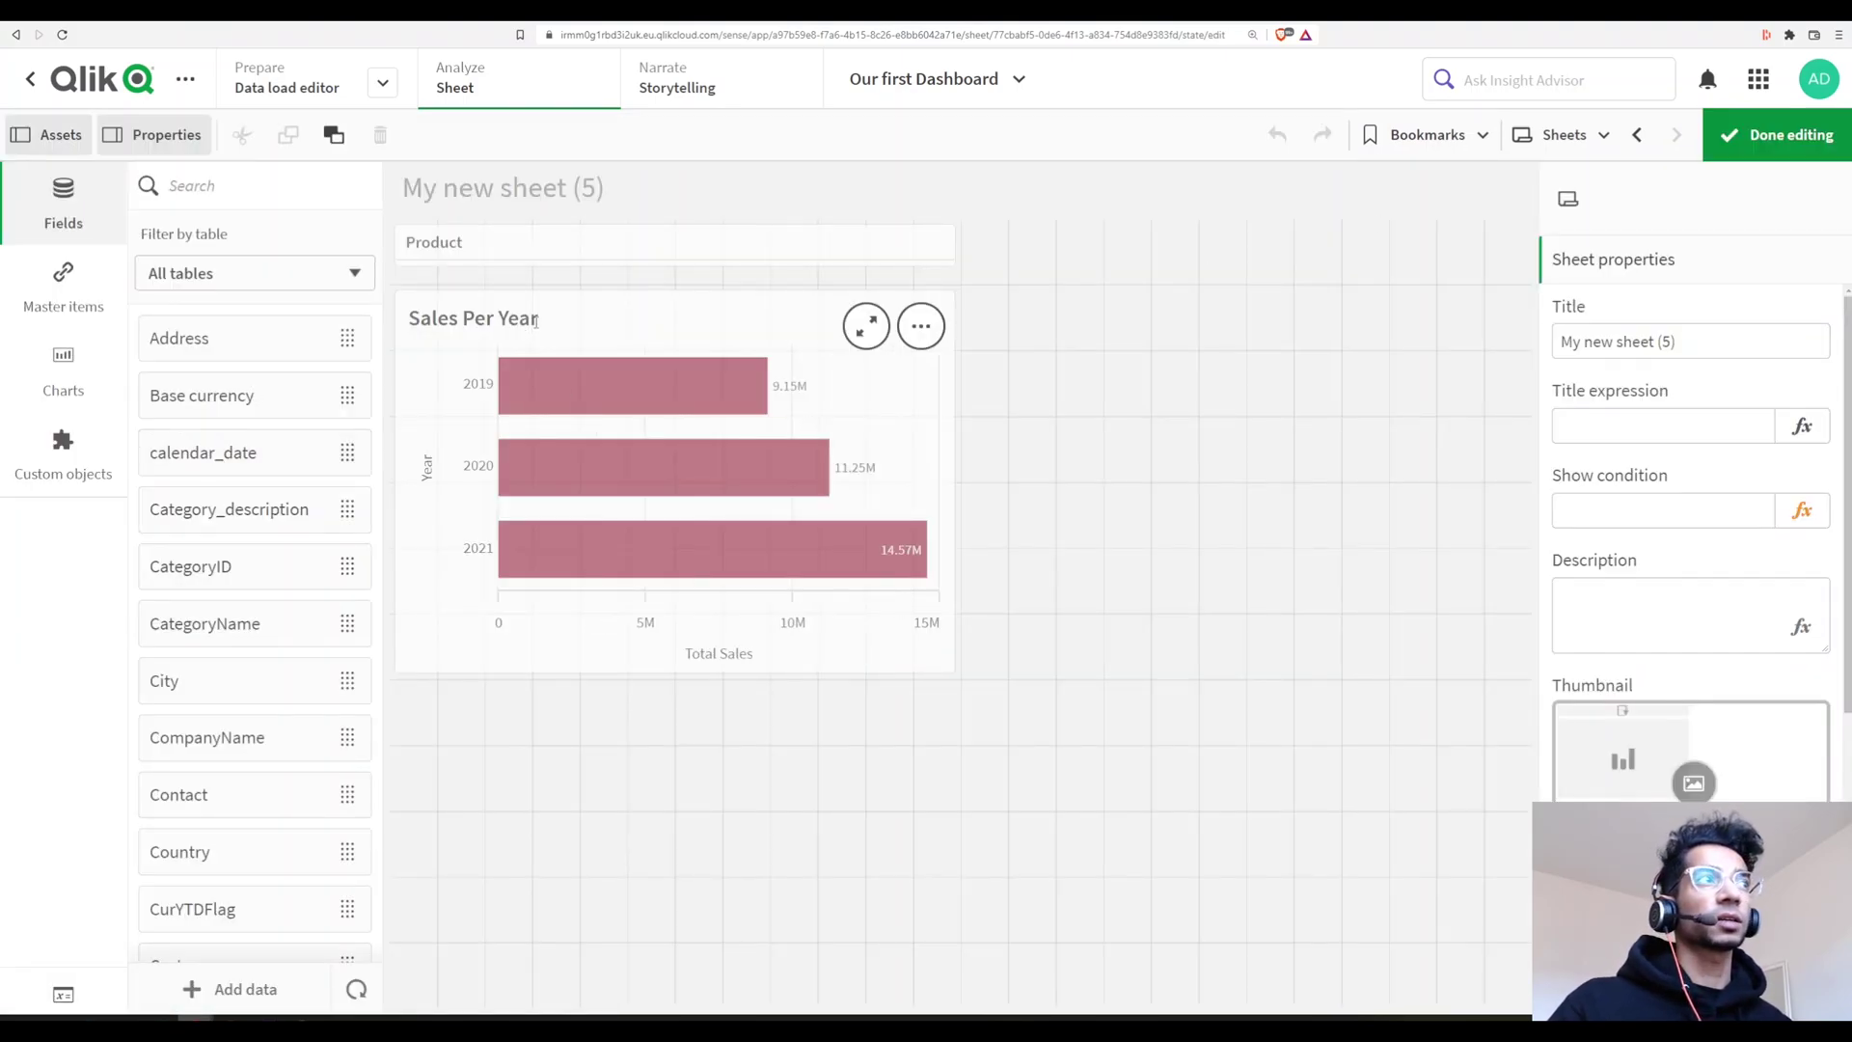
pyautogui.scroll(-3, 1621, 590)
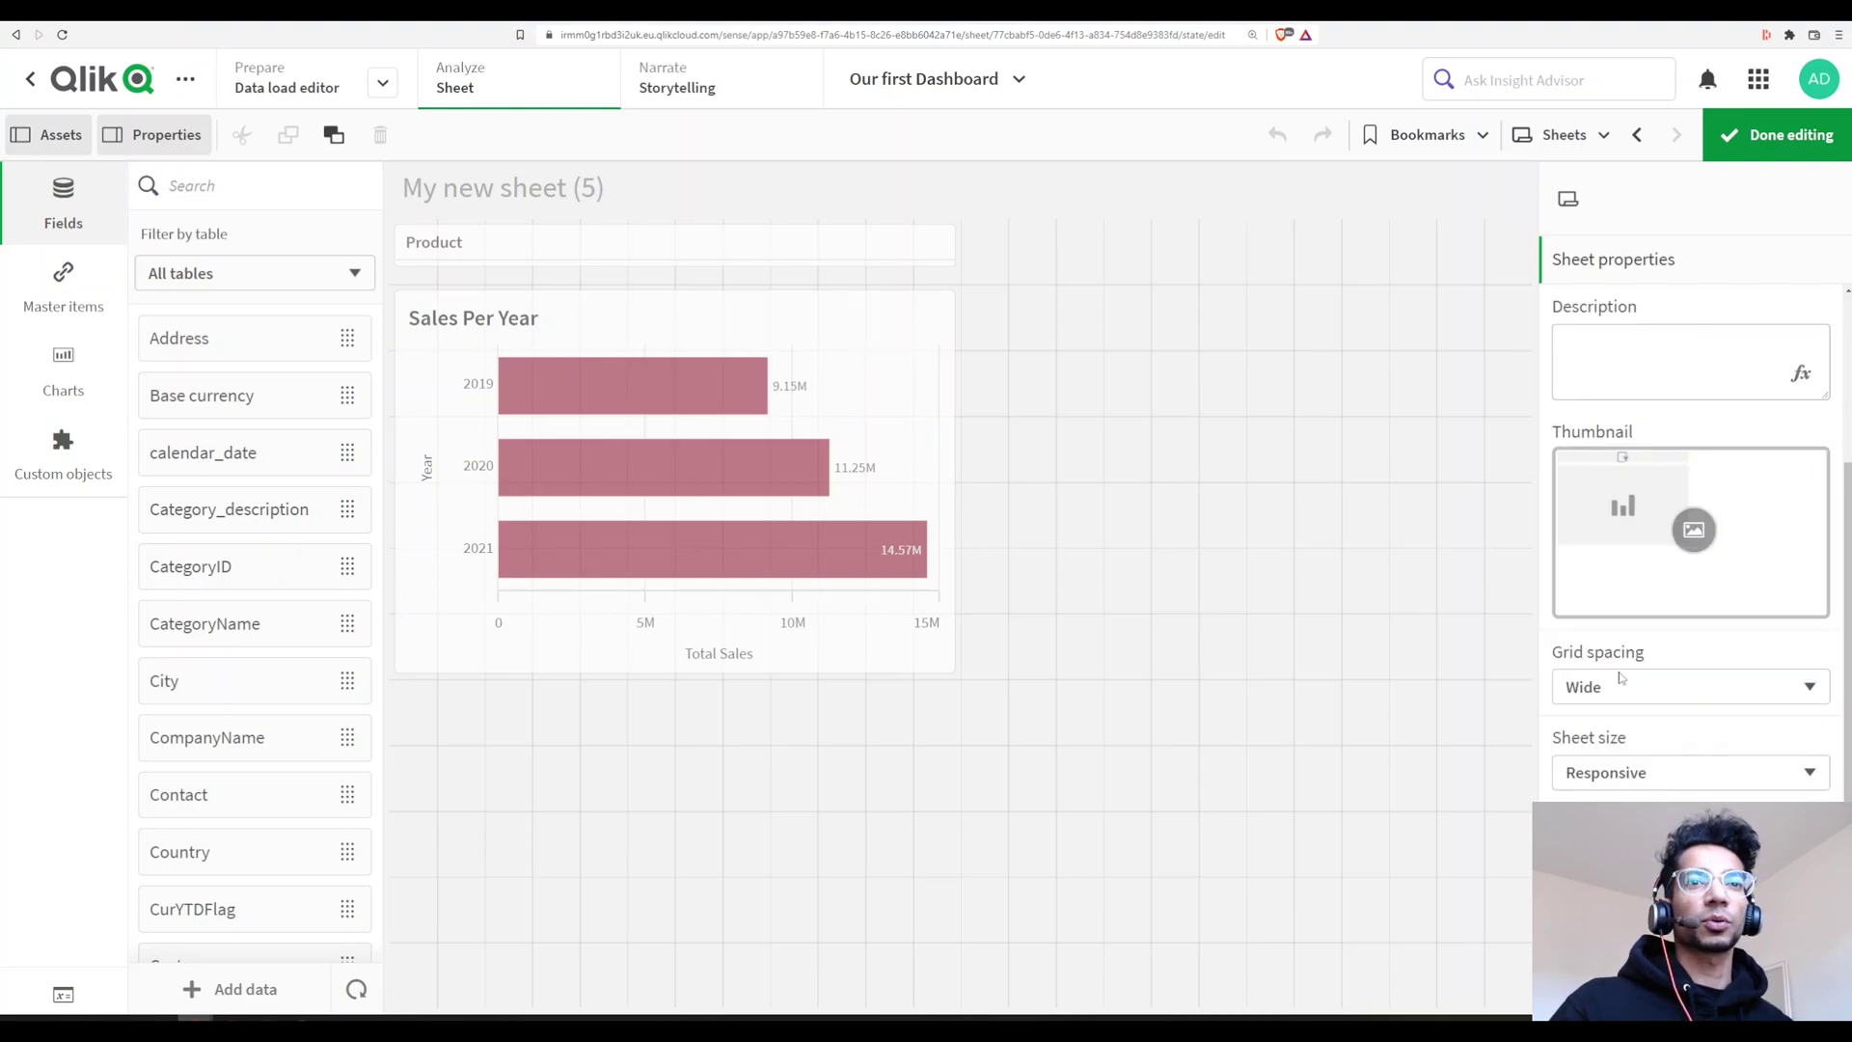
pyautogui.scroll(3, 1691, 540)
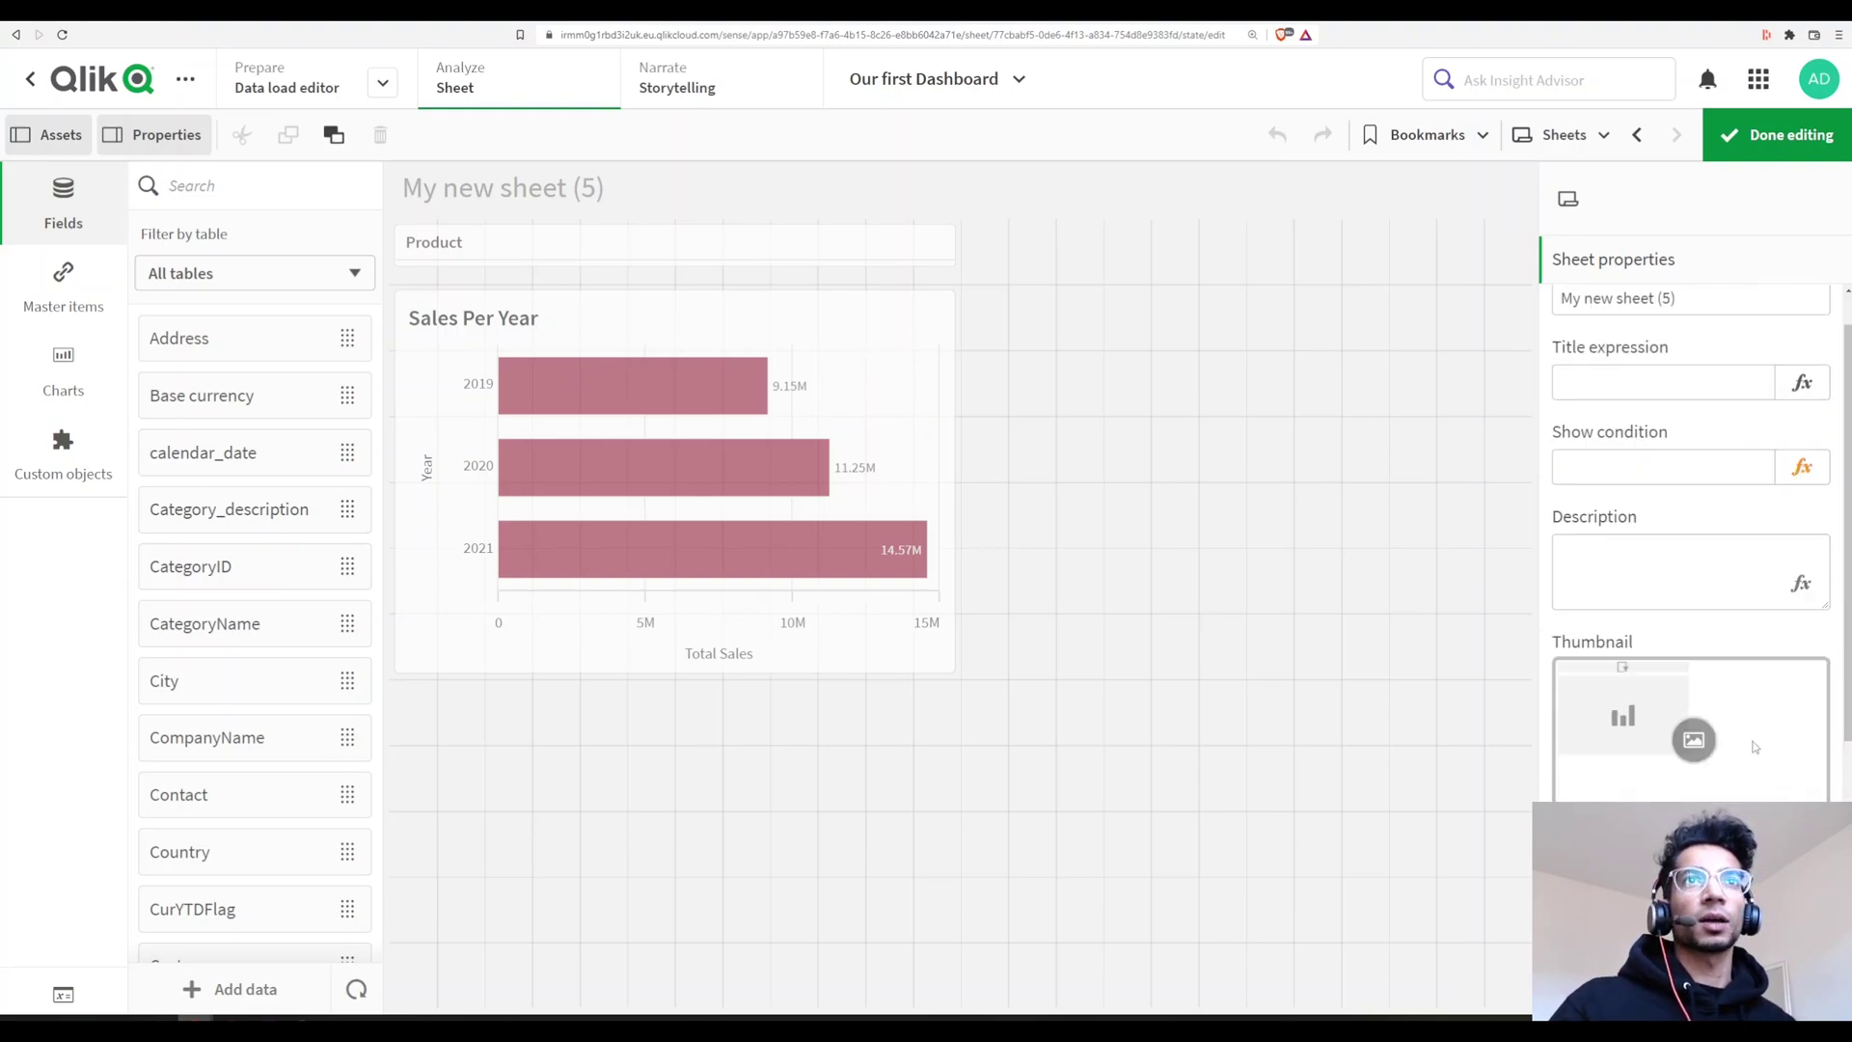
pyautogui.click(562, 450)
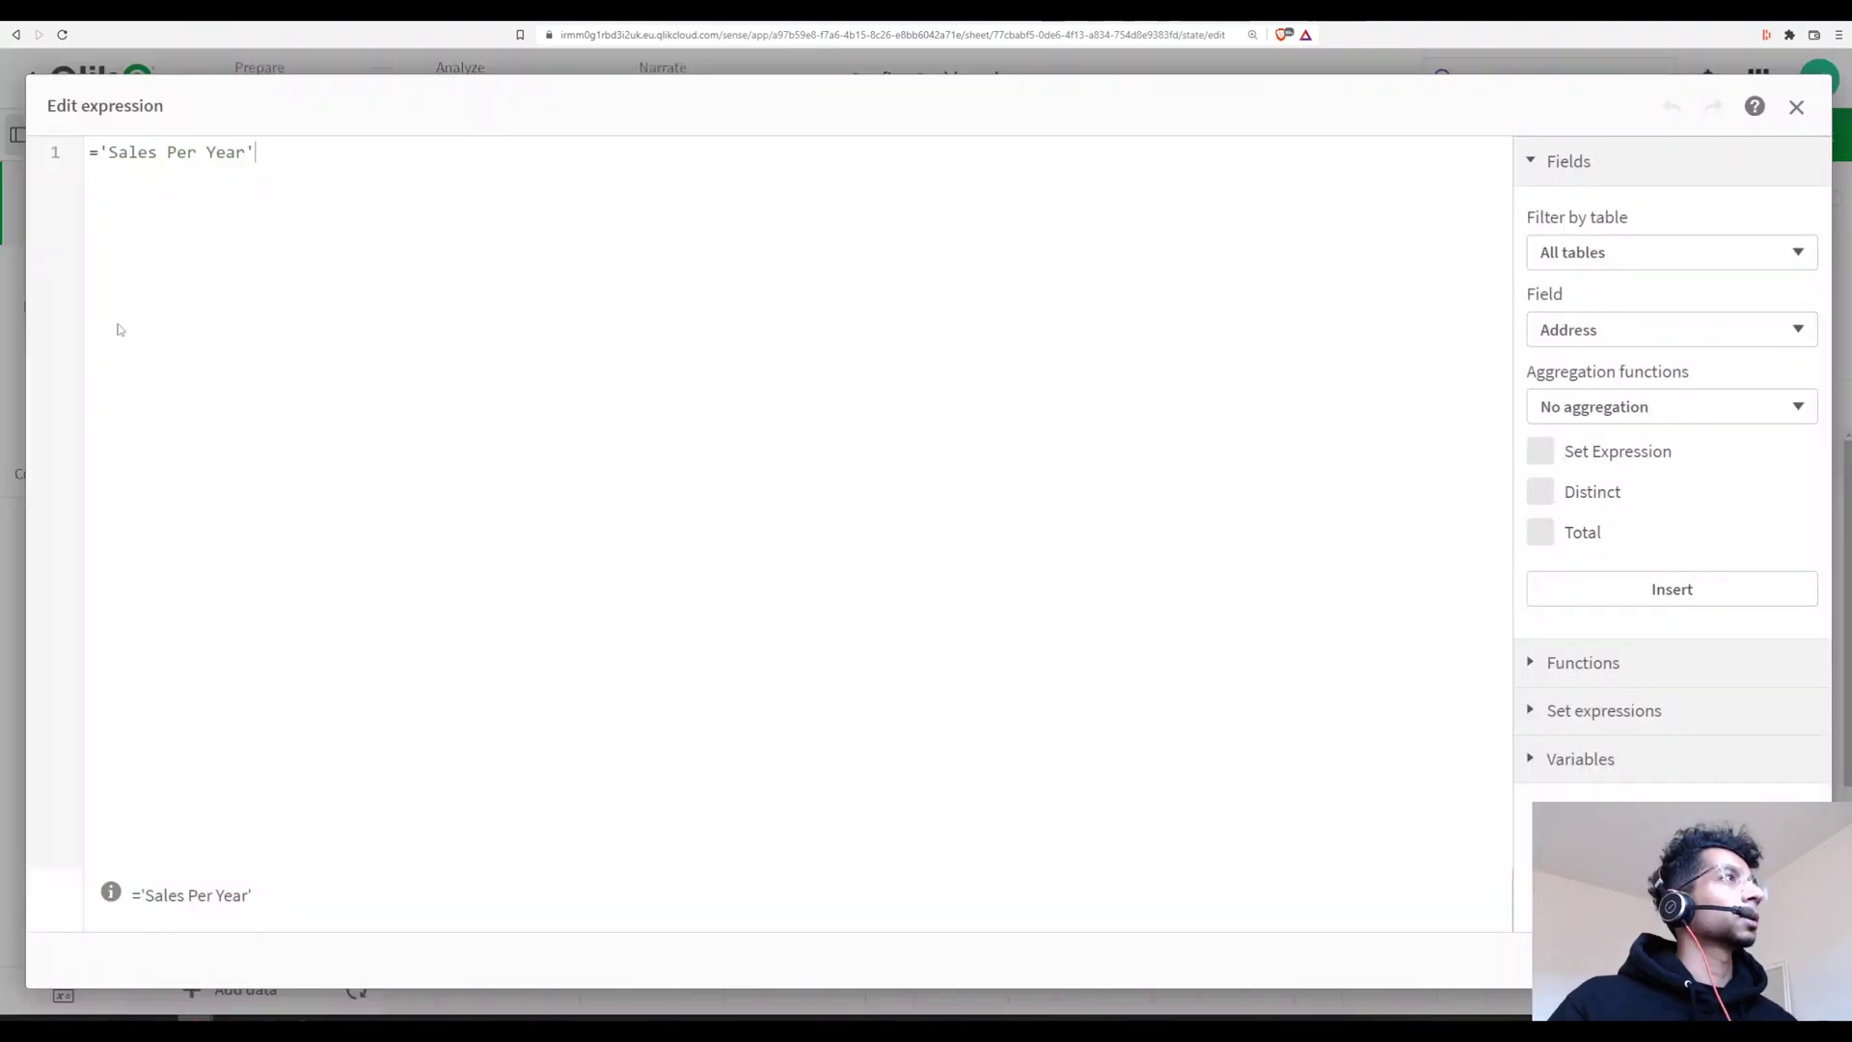
pyautogui.click(1801, 609)
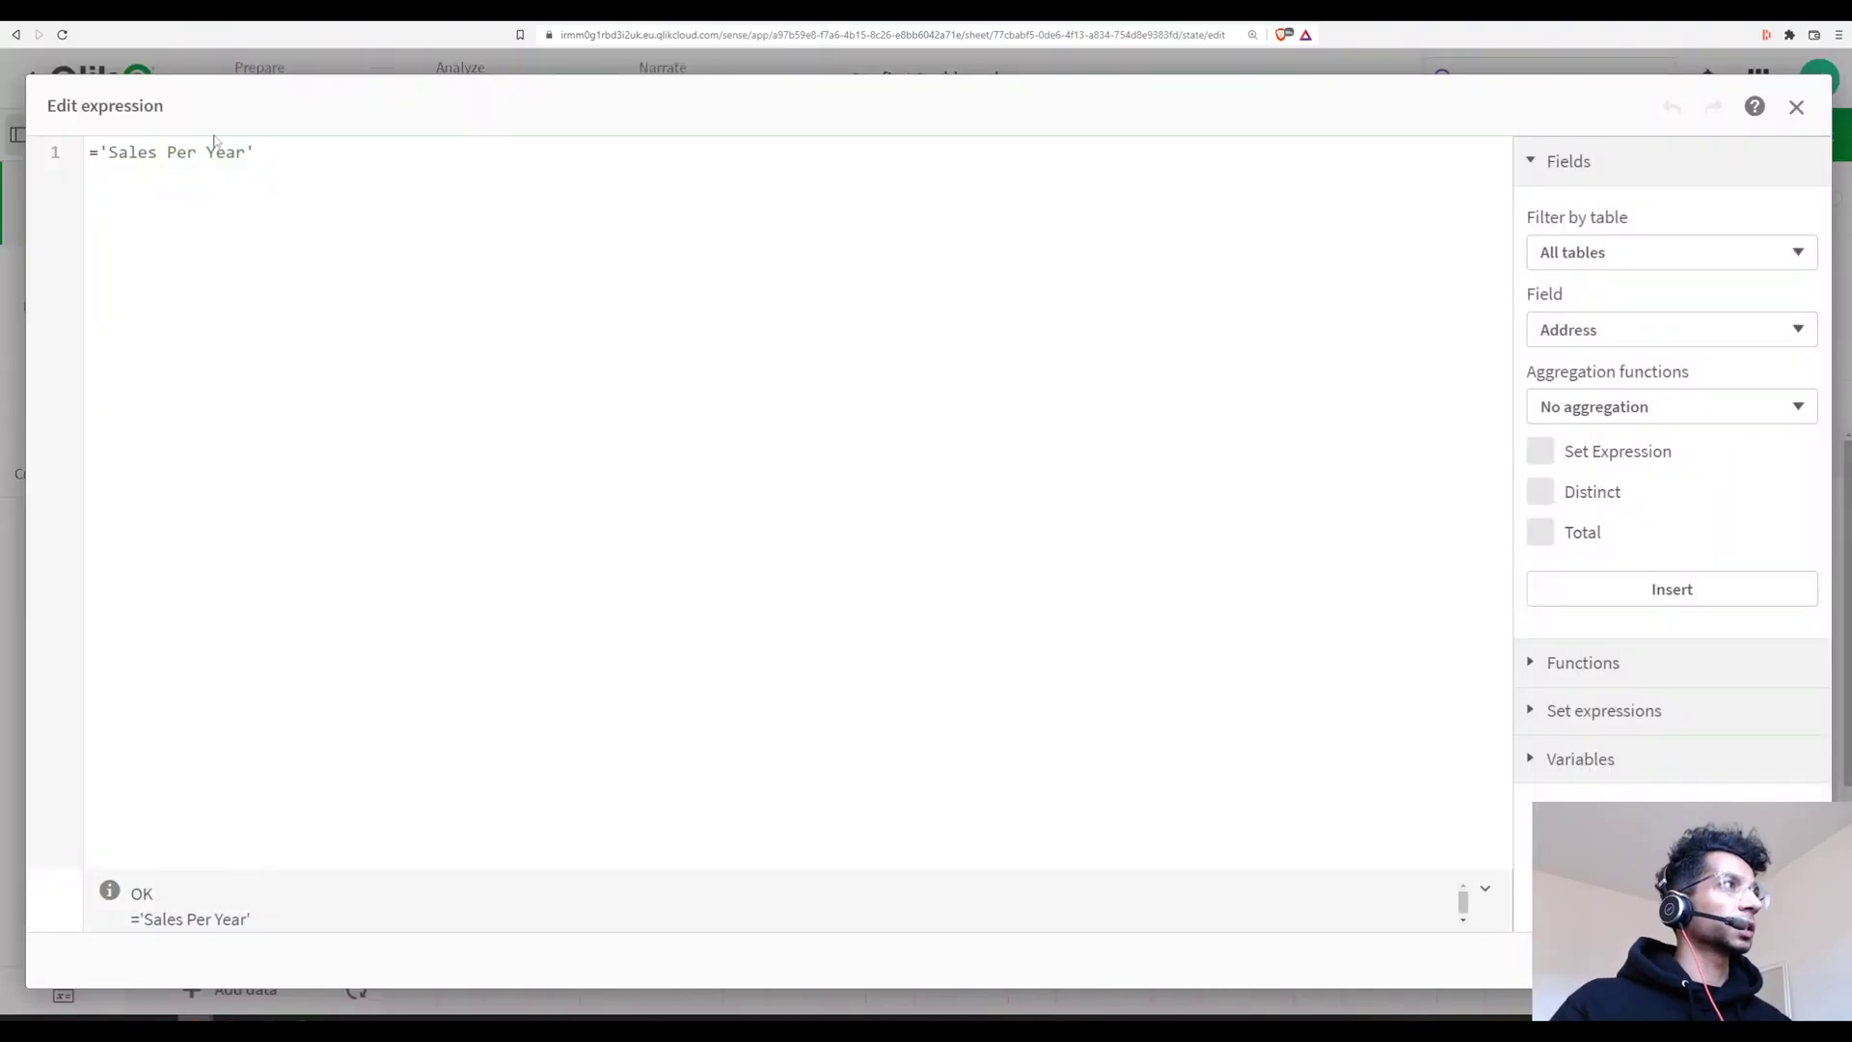
pyautogui.write('getfi')
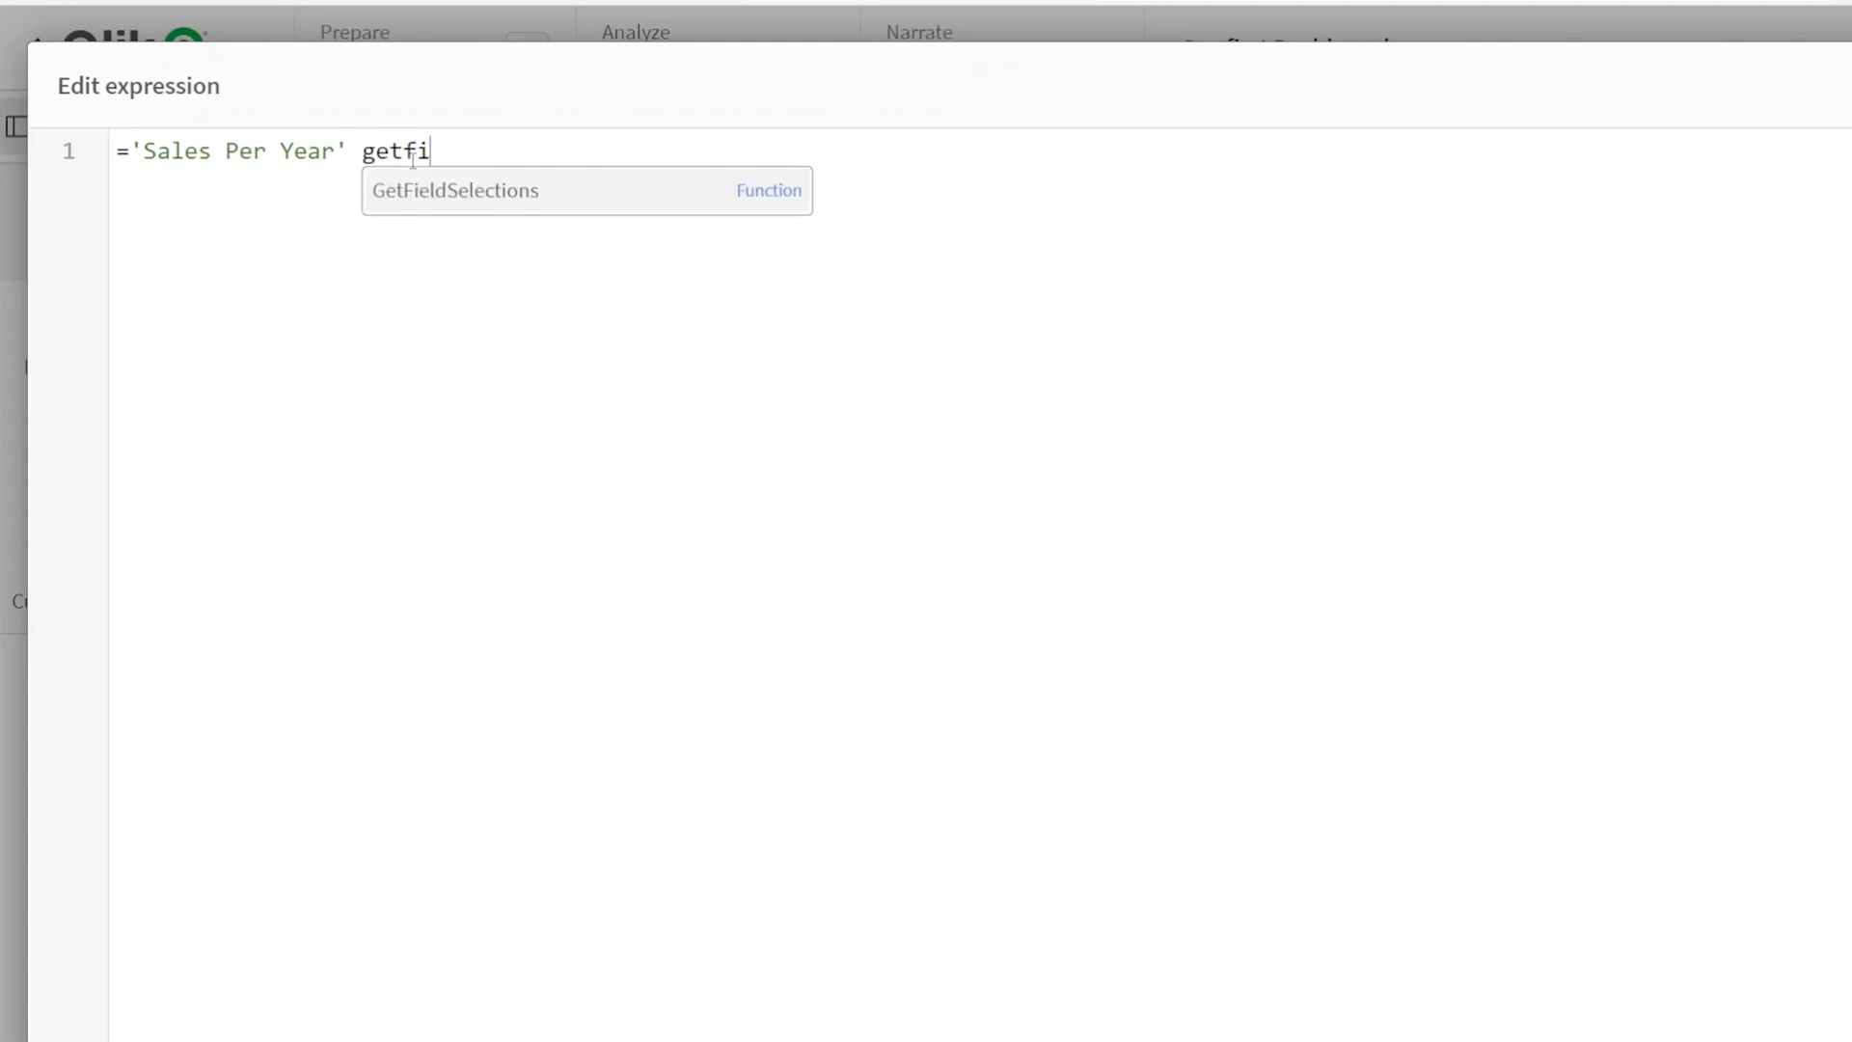
pyautogui.press('Return')
pyautogui.write('(Pro')
pyautogui.press('Return')
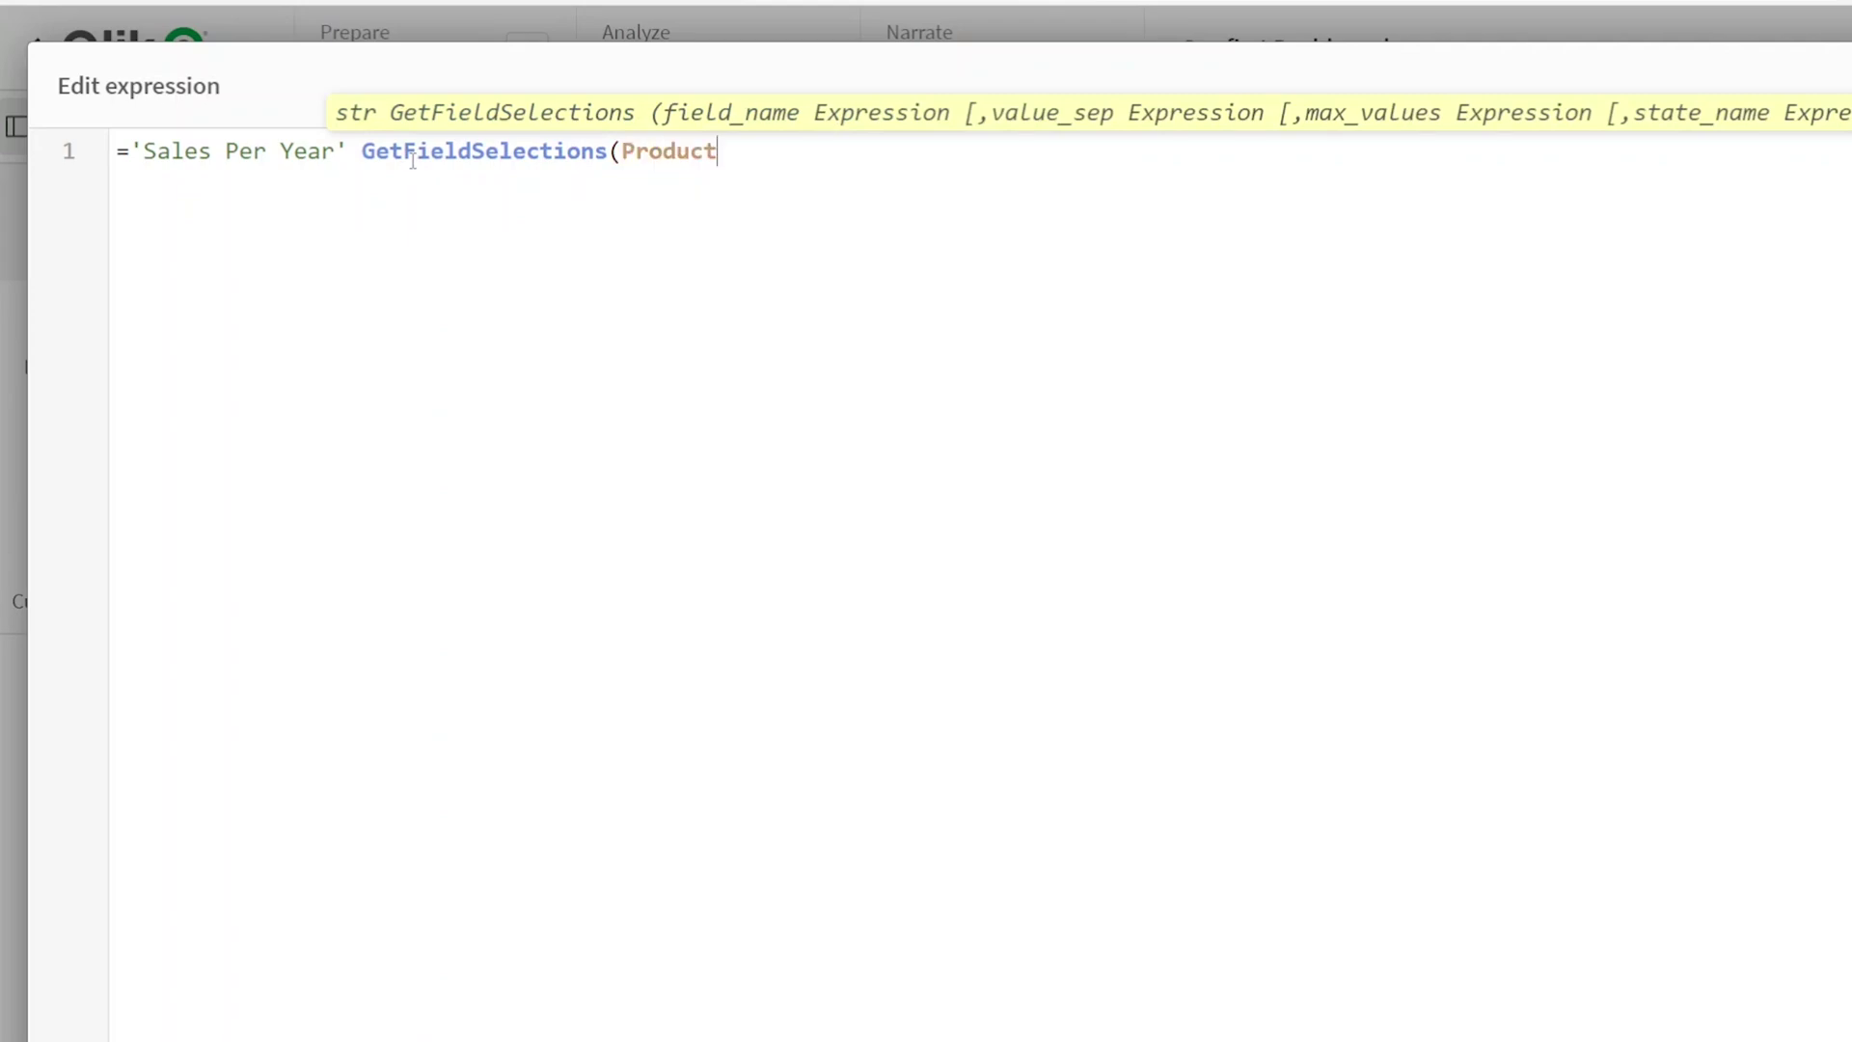
pyautogui.write(')')
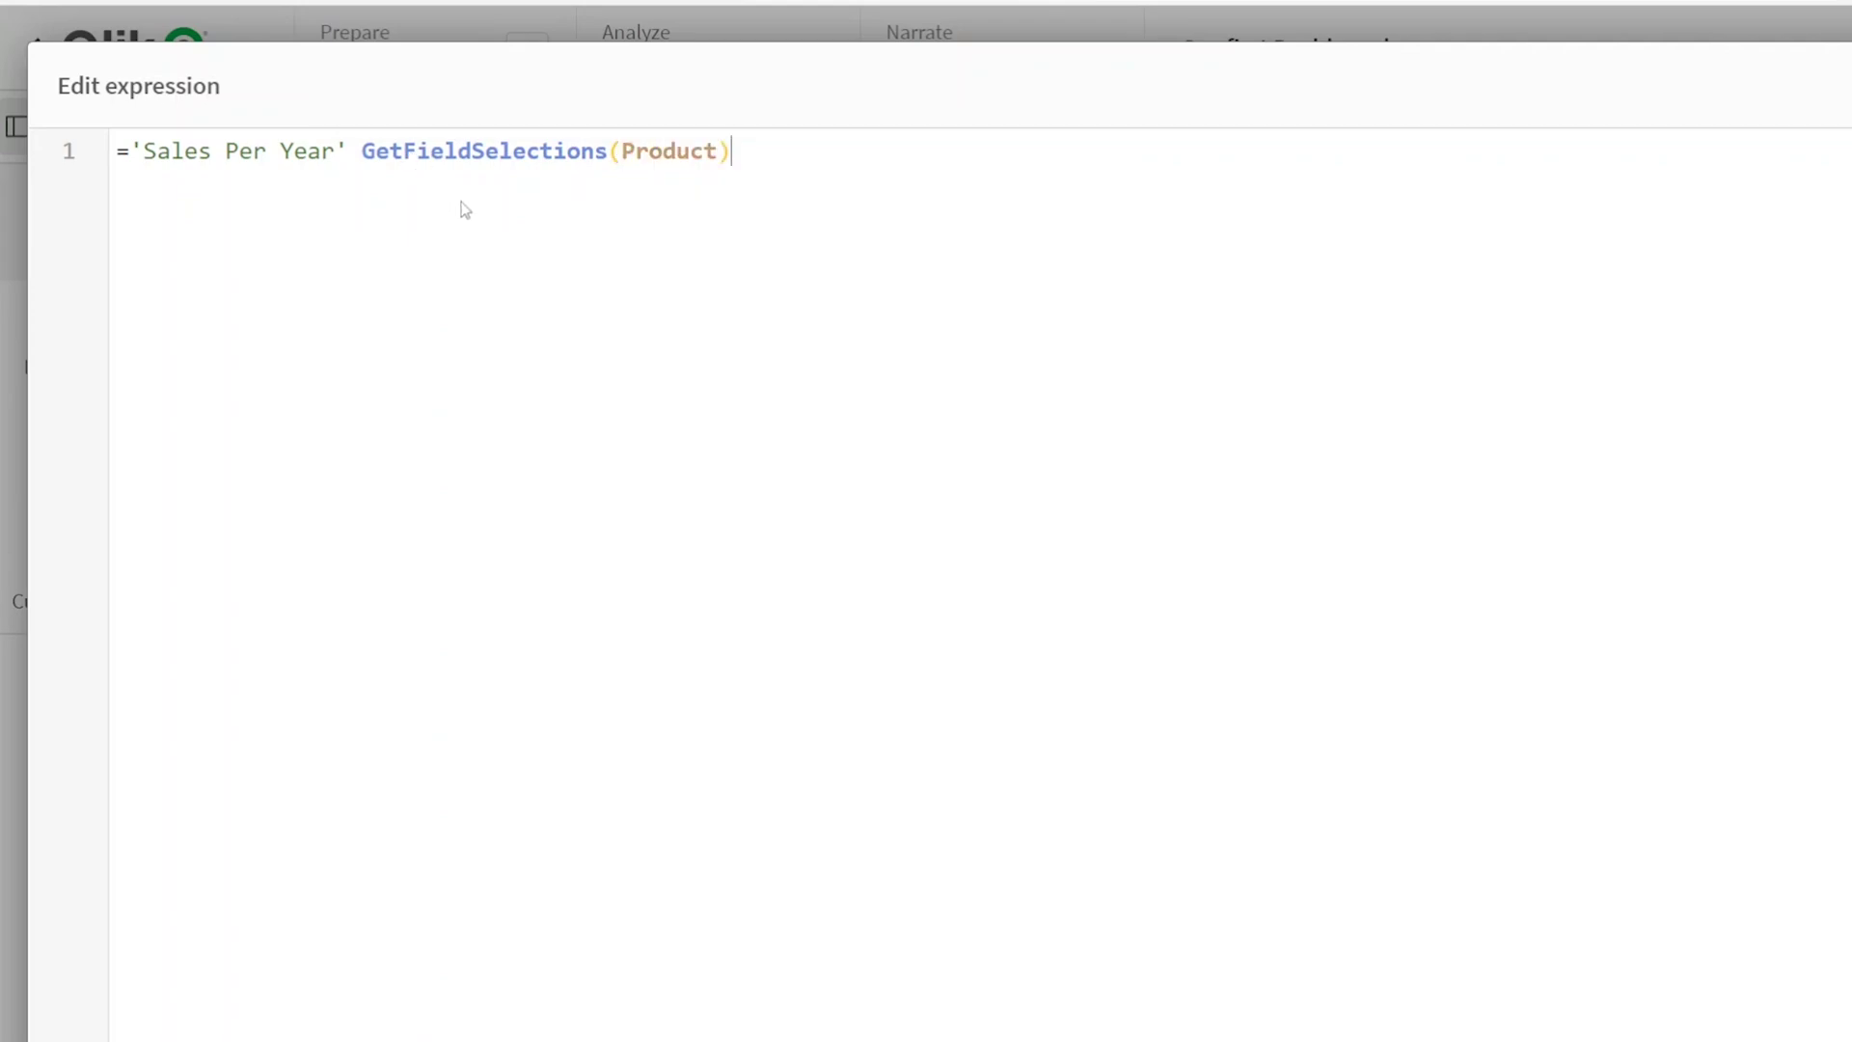
# Join the 'Sales Per Year' text and the GetFieldSelections function in the title expression with the & operator.
pyautogui.click(339, 155)
pyautogui.click(360, 152)
pyautogui.write('&')
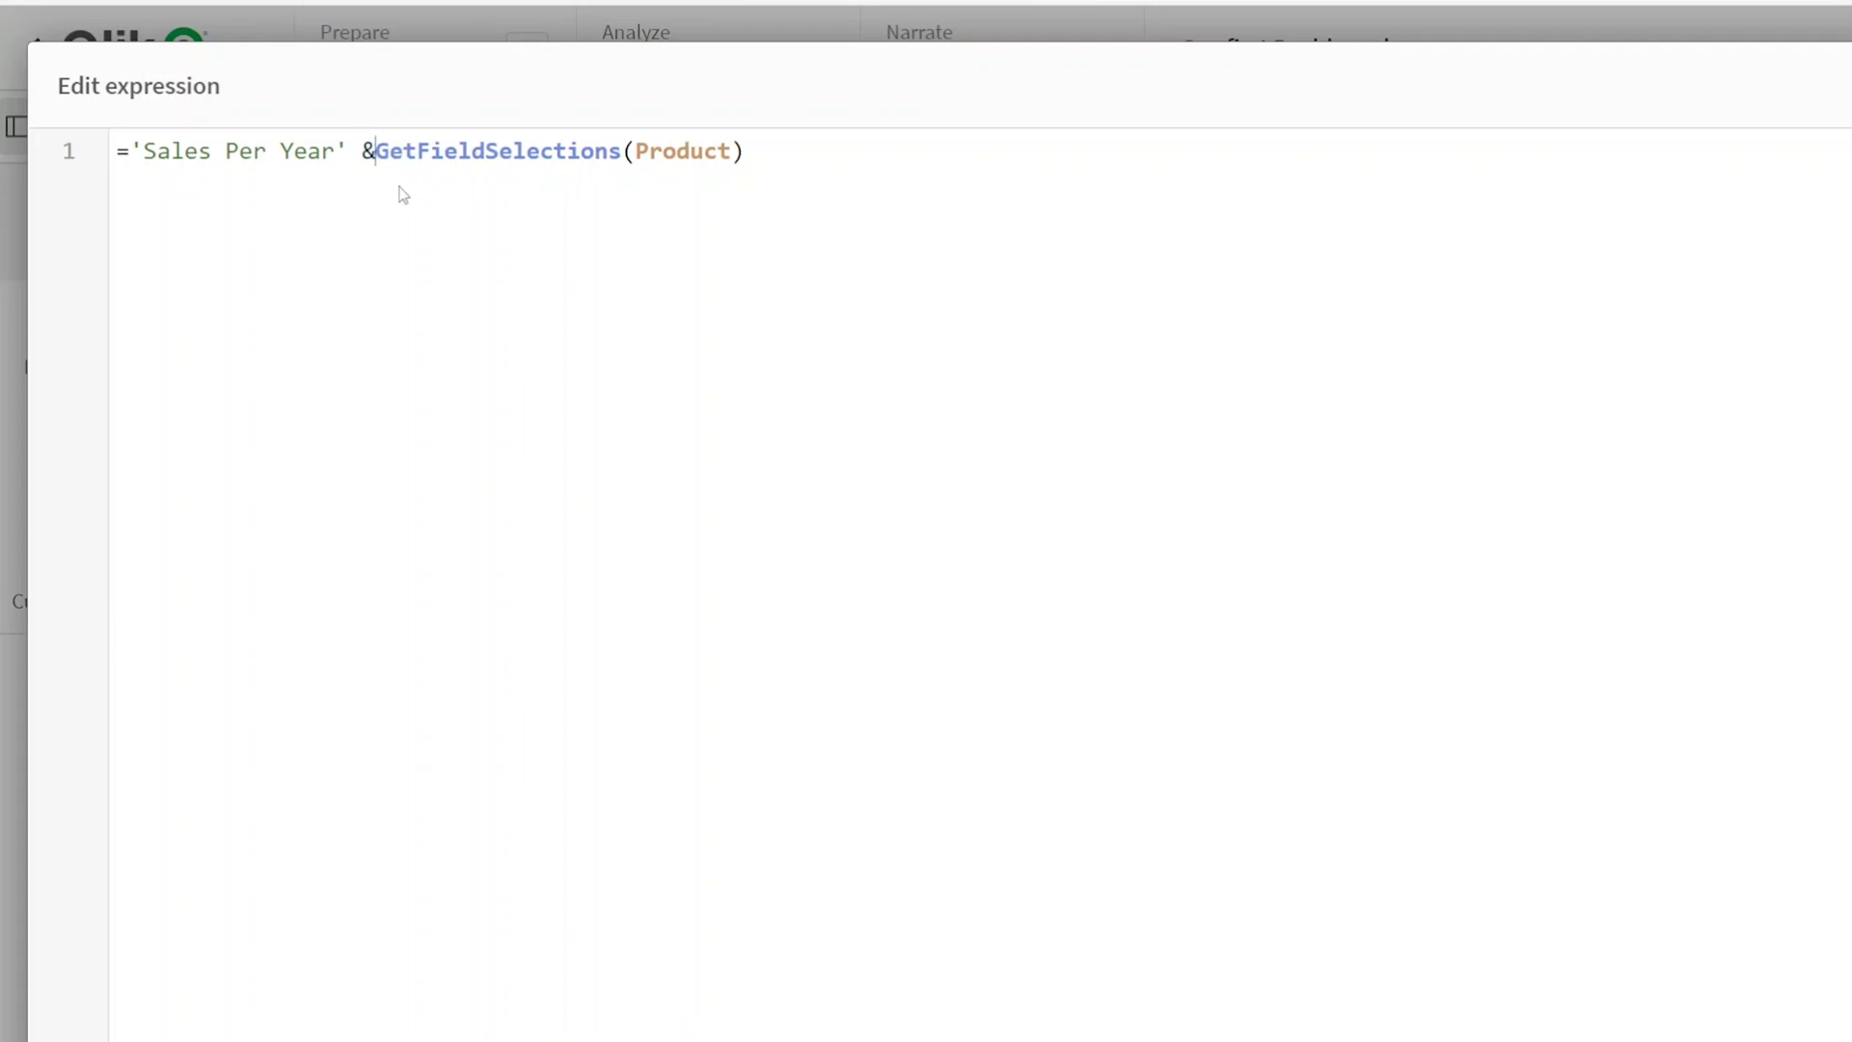
pyautogui.doubleClick(648, 153)
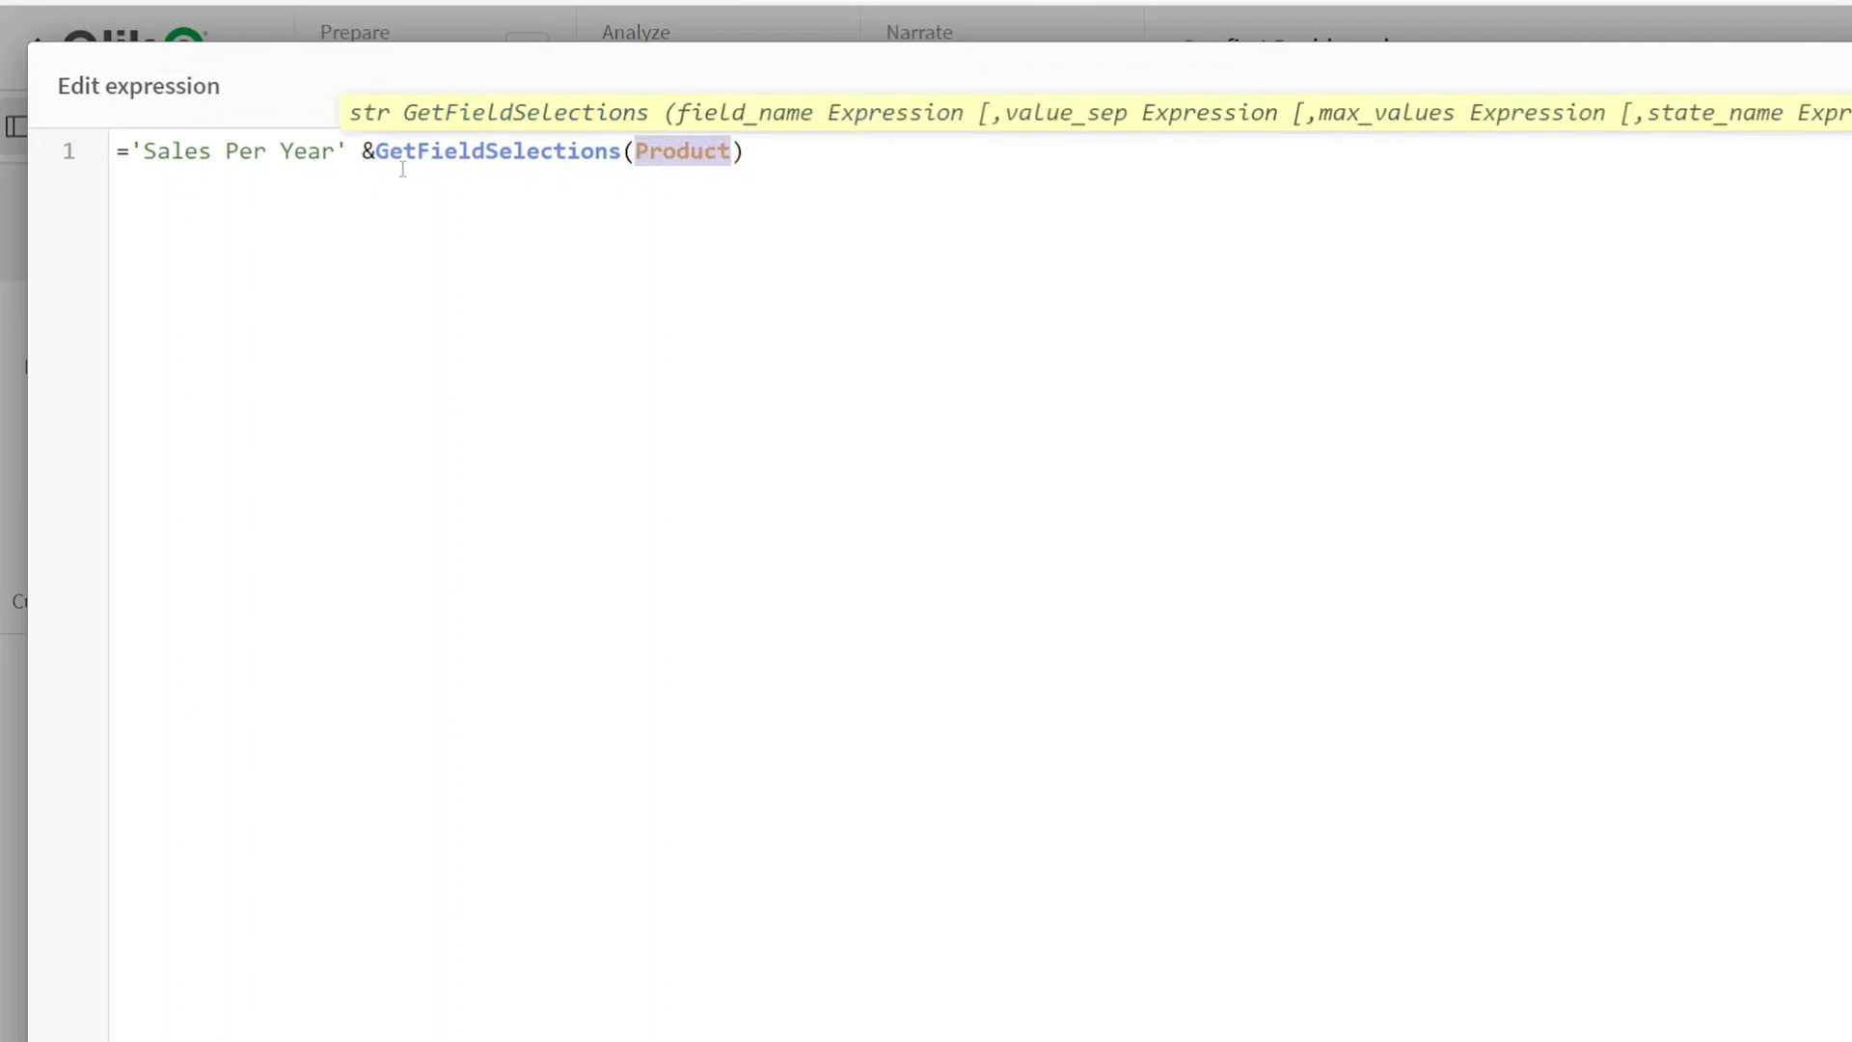
pyautogui.moveTo(377, 150); pyautogui.dragTo(593, 154)
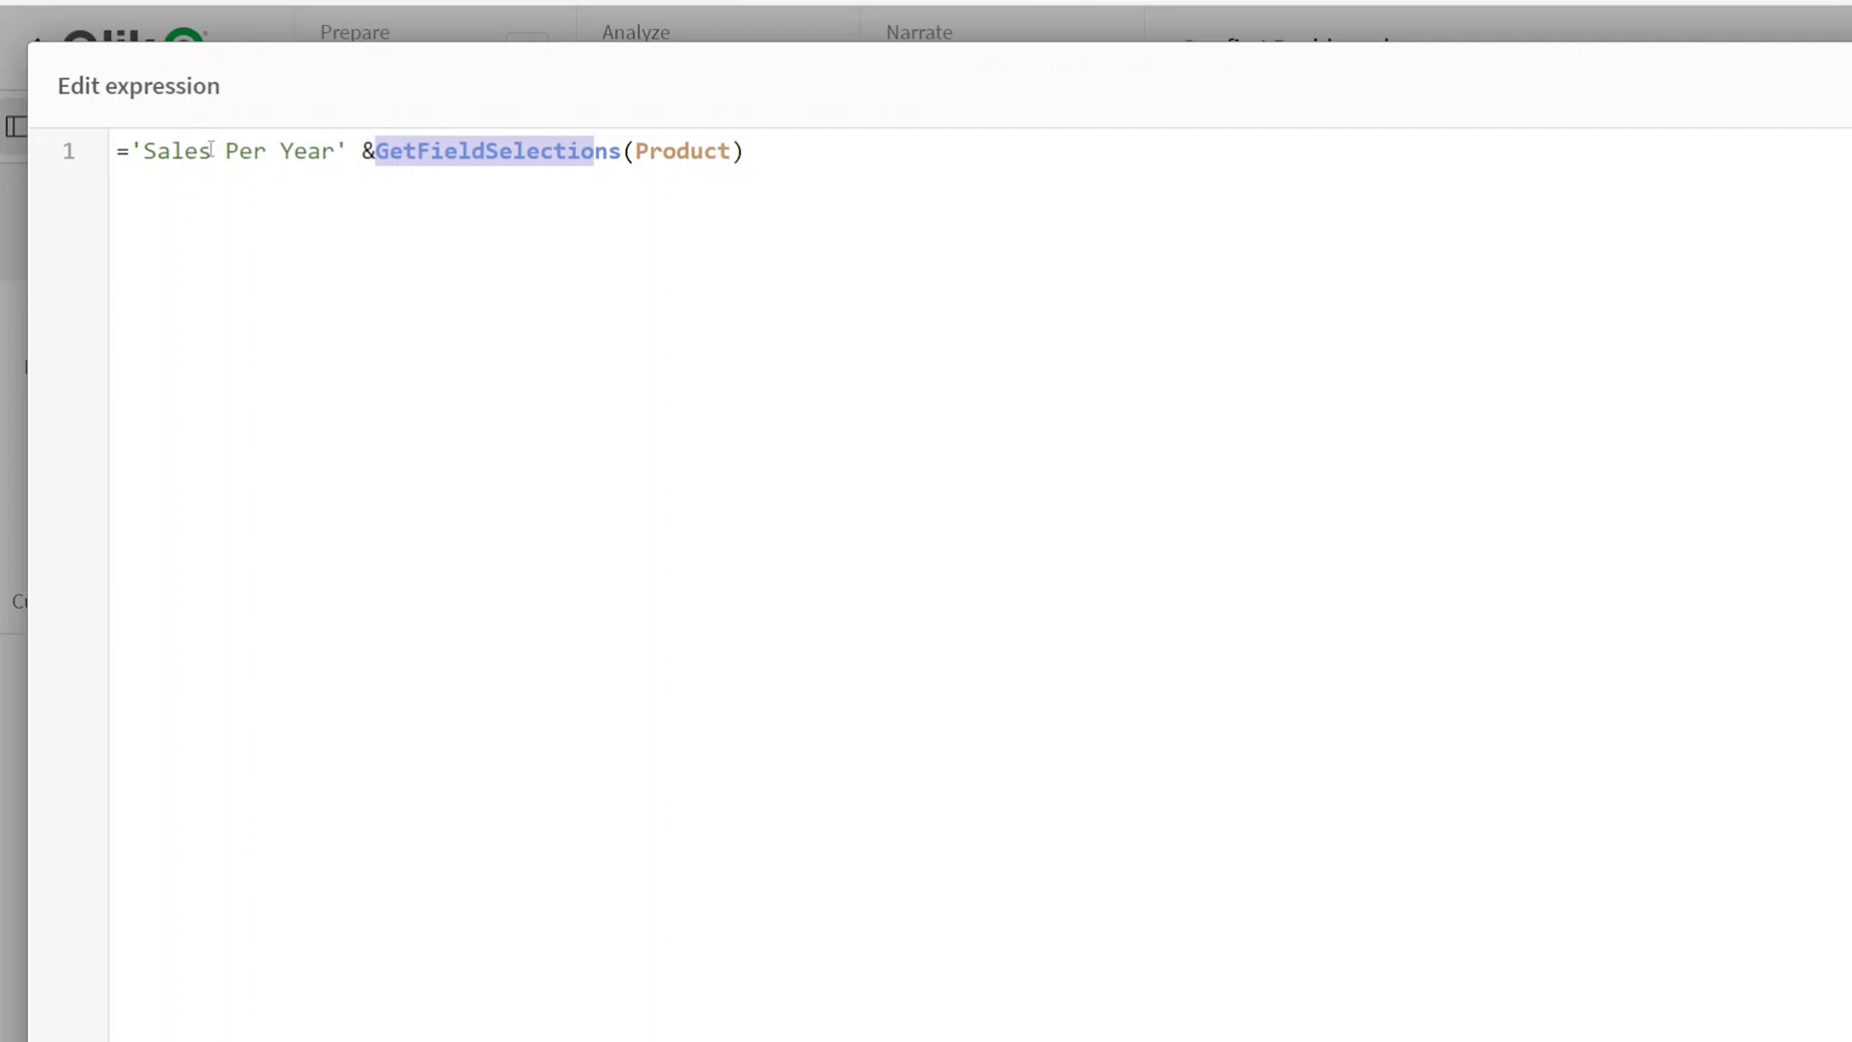
# Add a trailing space inside the 'Sales Per Year' text, apply the title expression and finish editing the sheet.
pyautogui.click(336, 151)
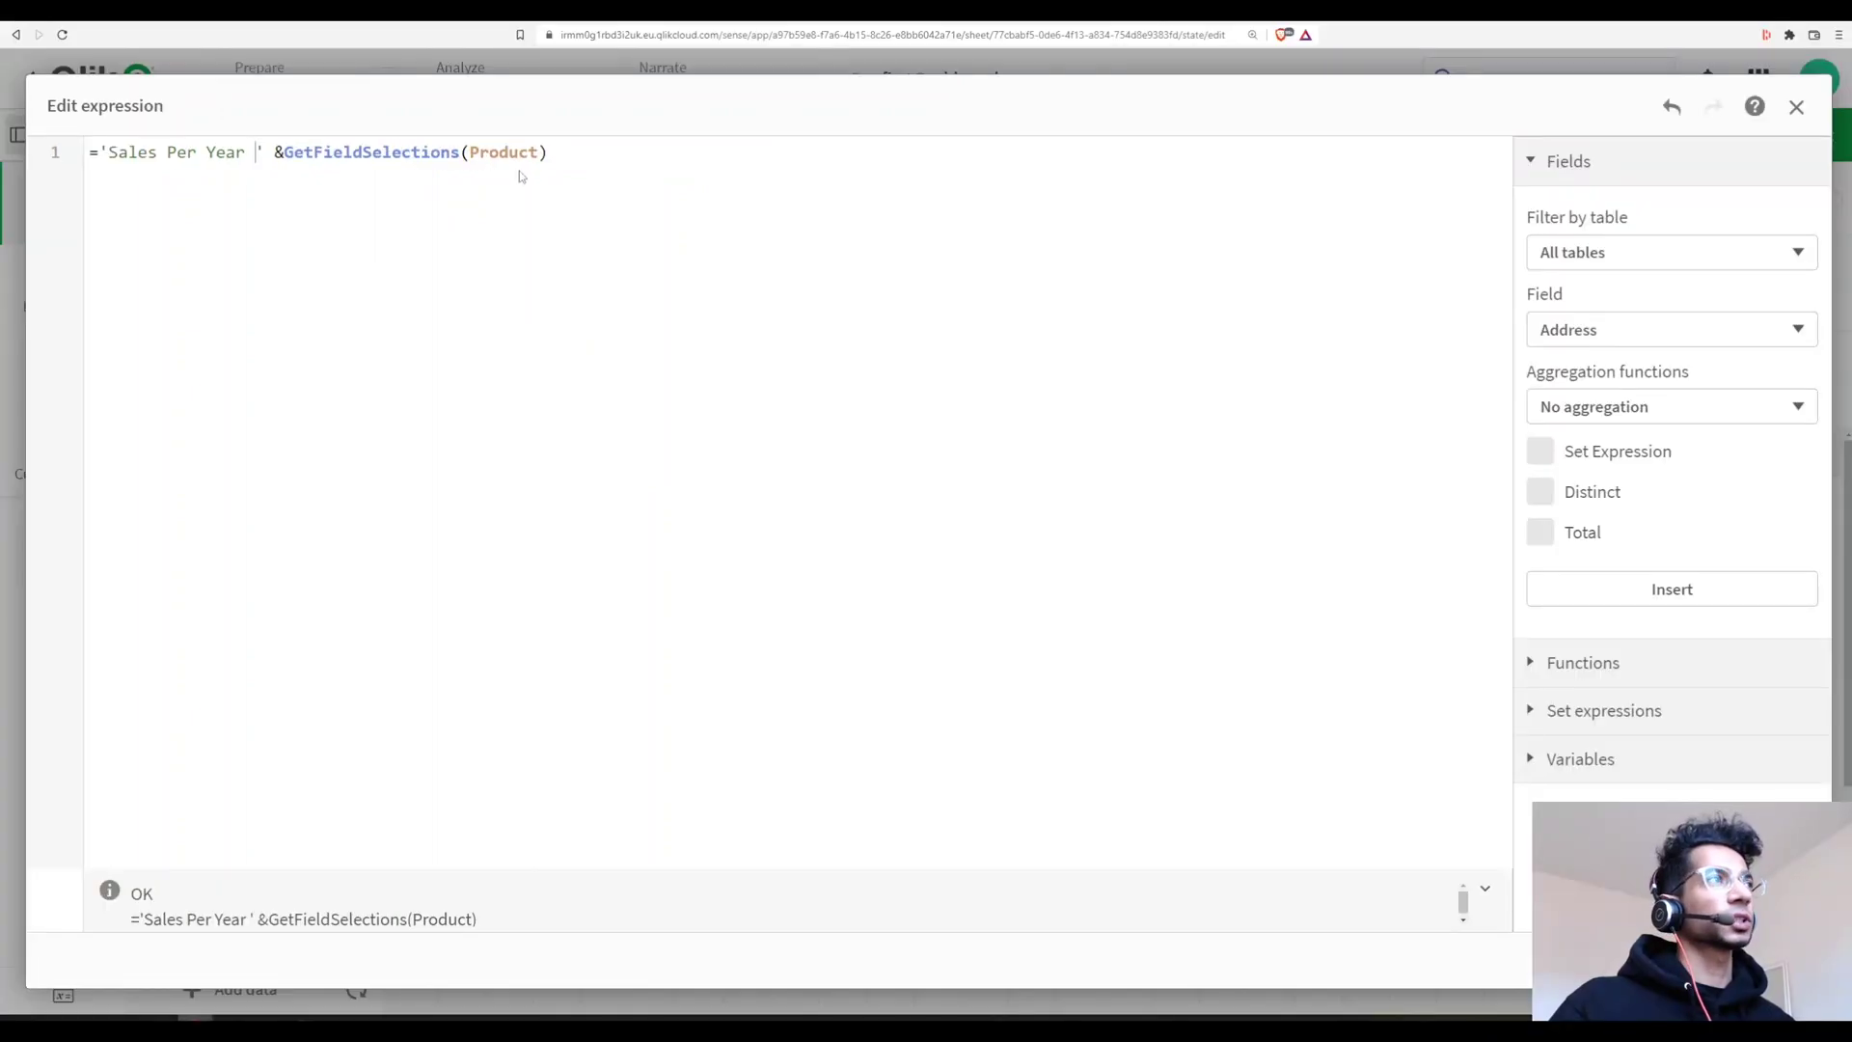
pyautogui.click(1780, 960)
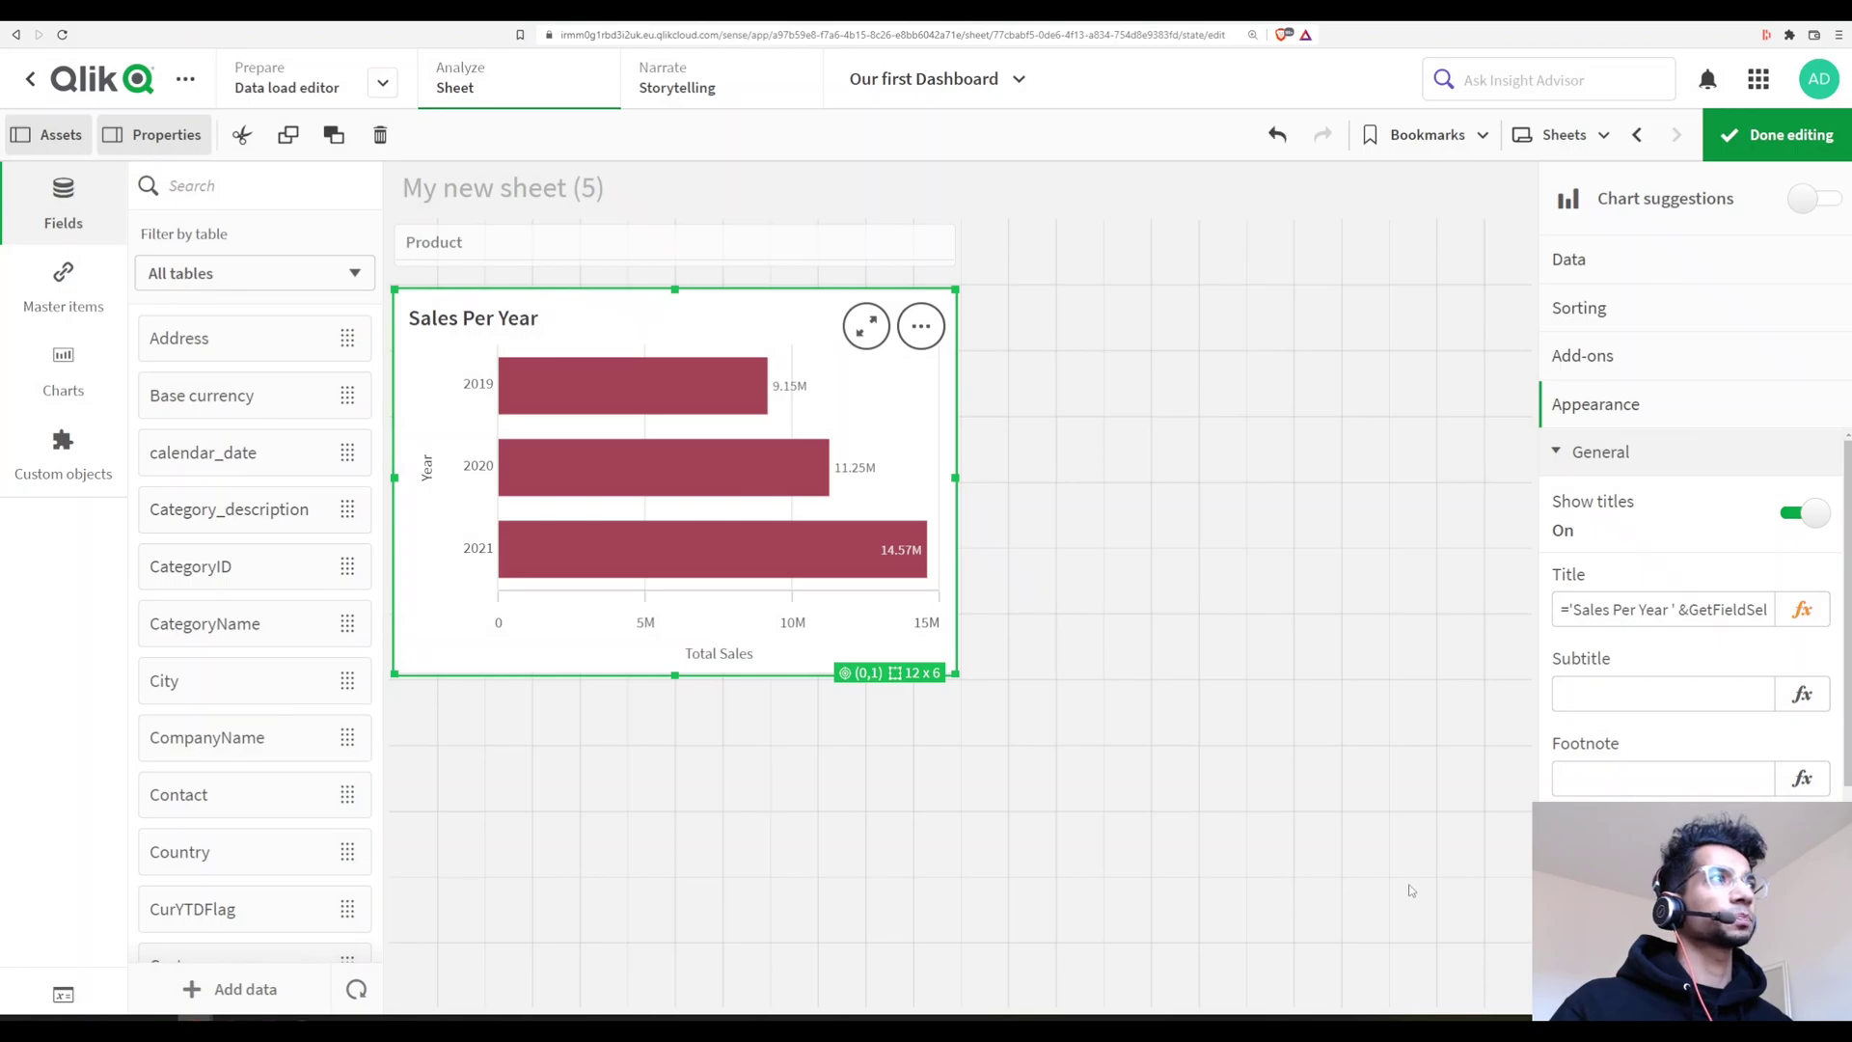
pyautogui.click(1775, 135)
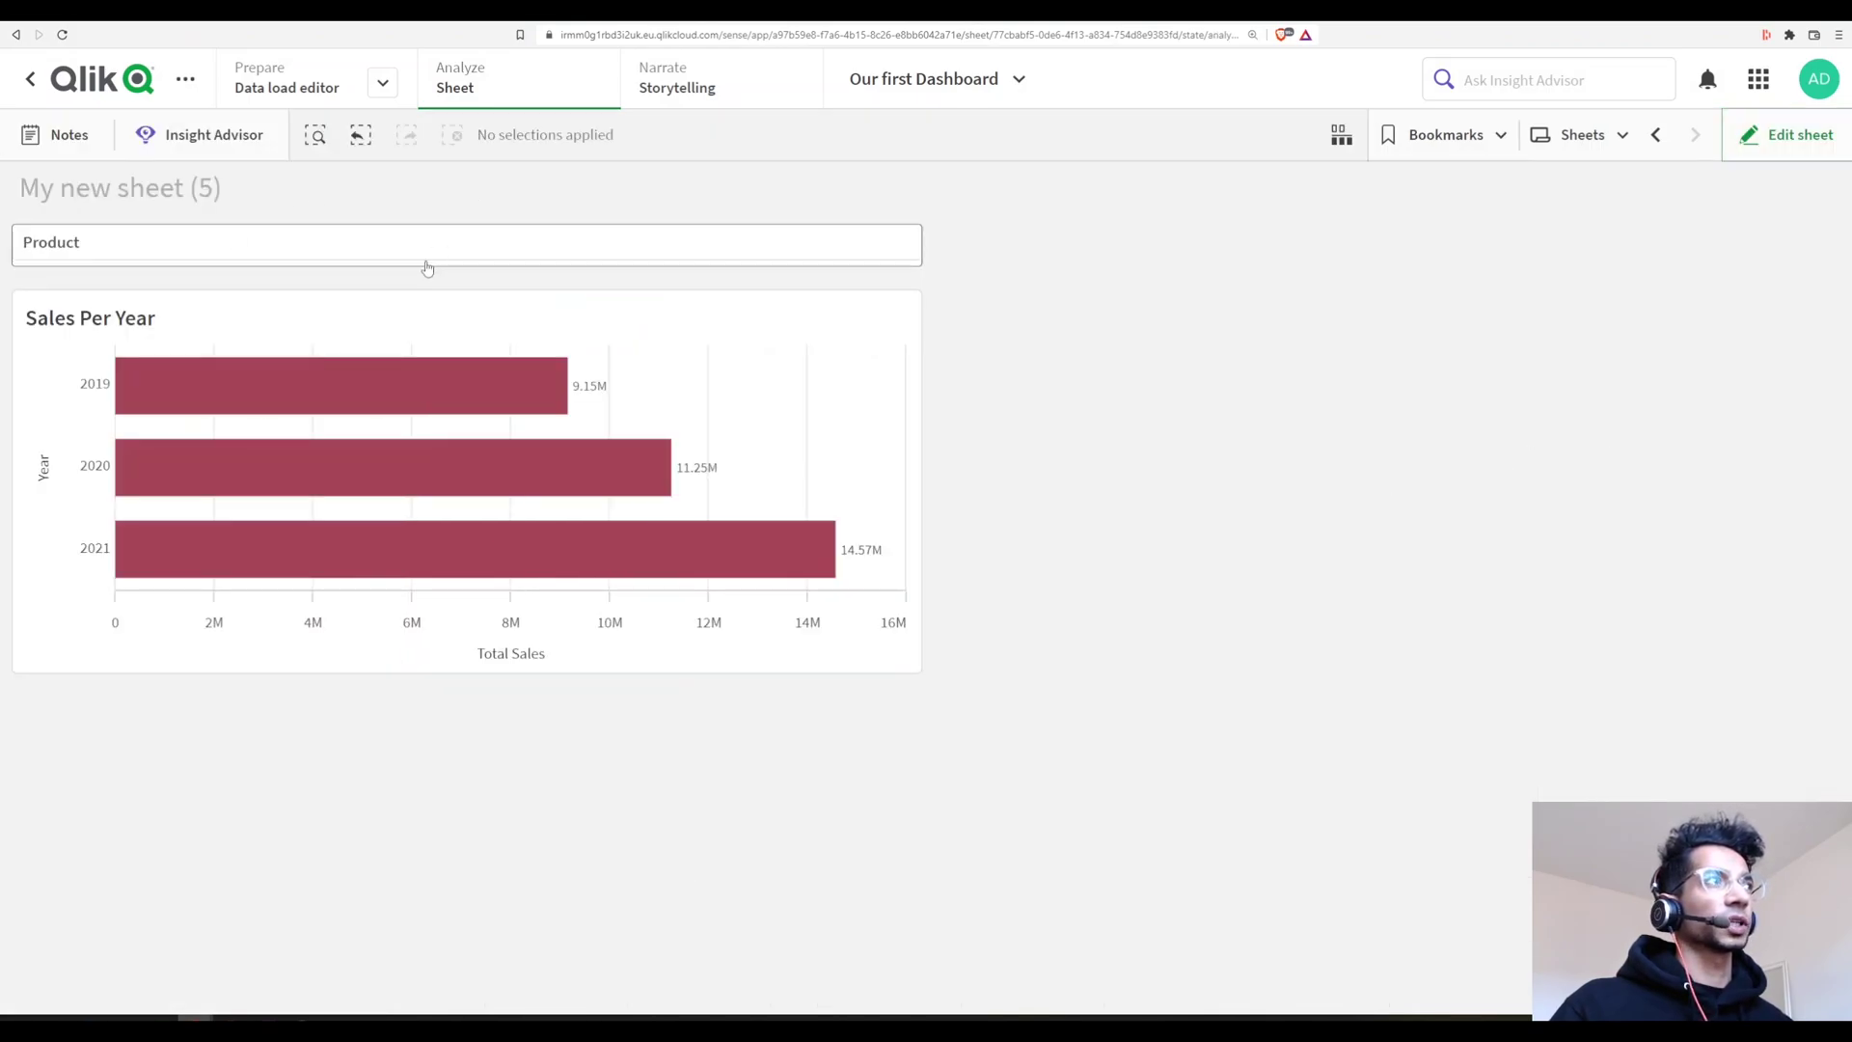
# Test the chart title by filtering on Chocolate Oat drink, adding Cold brew latte, and clearing the Product selections.
pyautogui.click(408, 253)
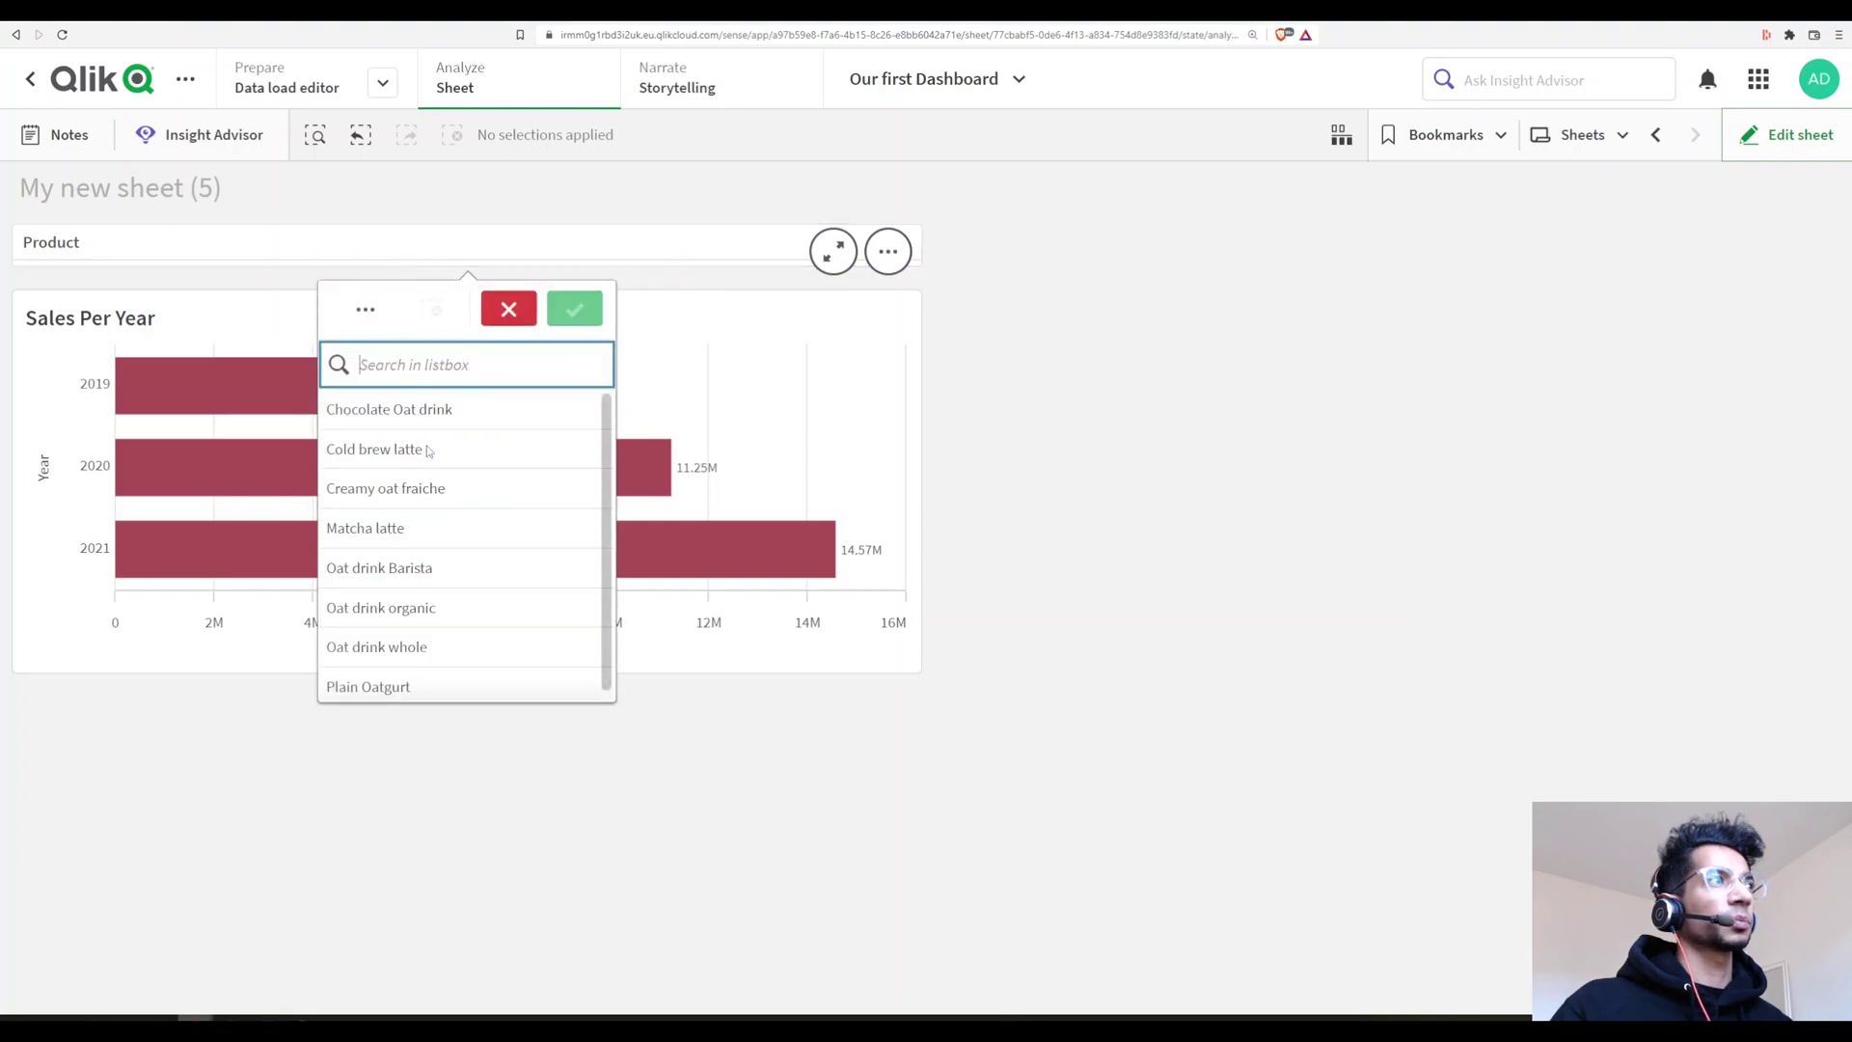
pyautogui.click(440, 409)
pyautogui.click(618, 506)
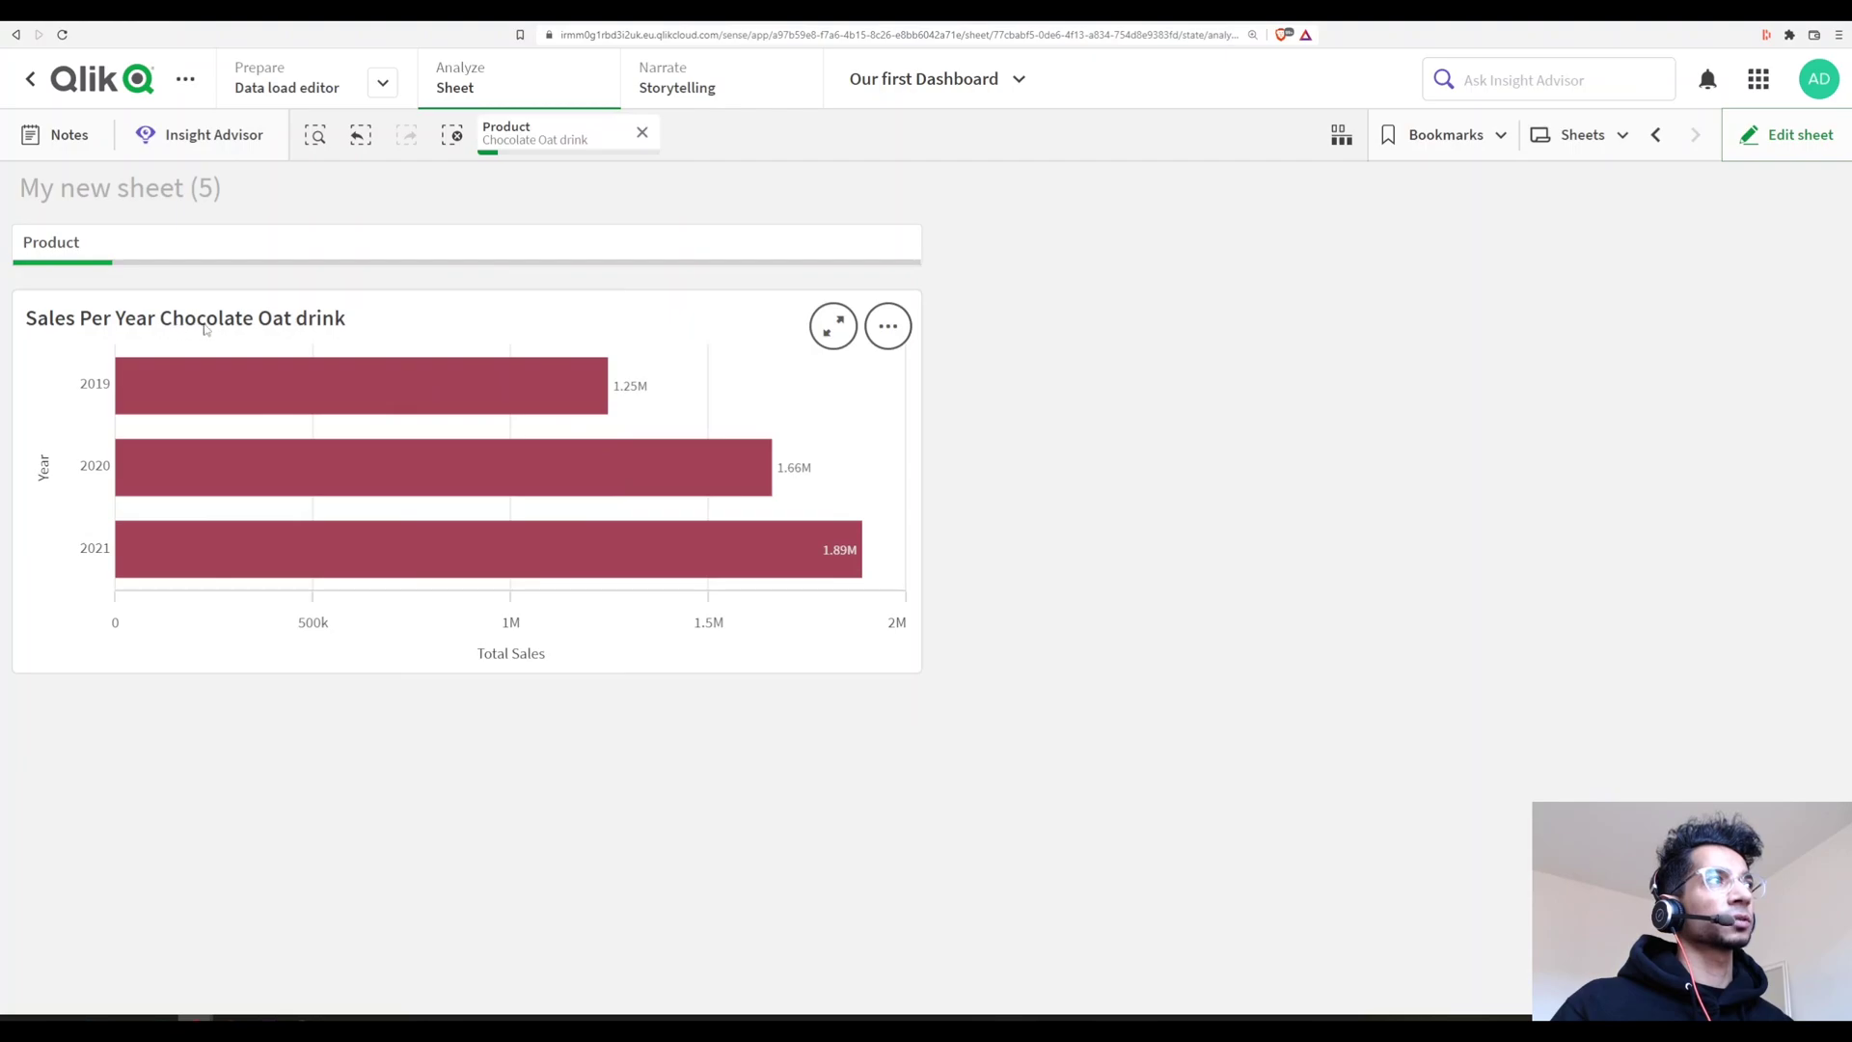
pyautogui.click(189, 249)
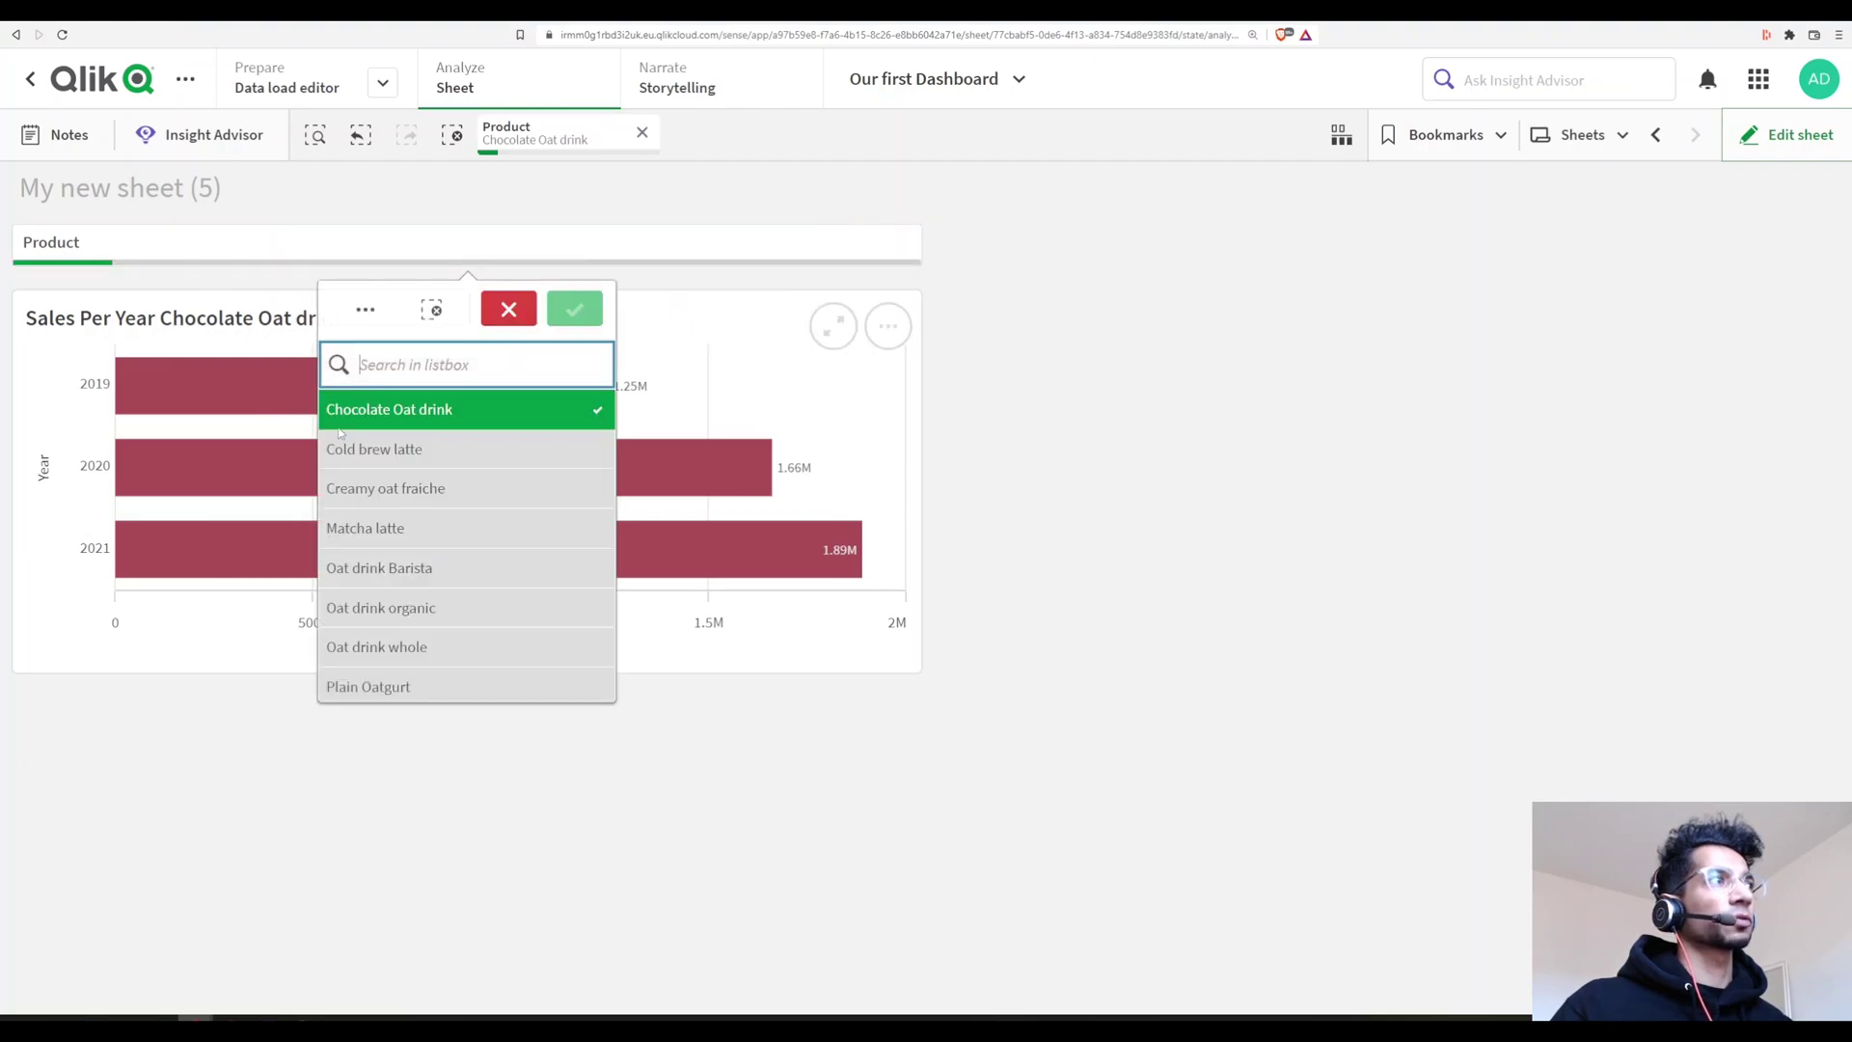
pyautogui.click(384, 449)
pyautogui.click(574, 308)
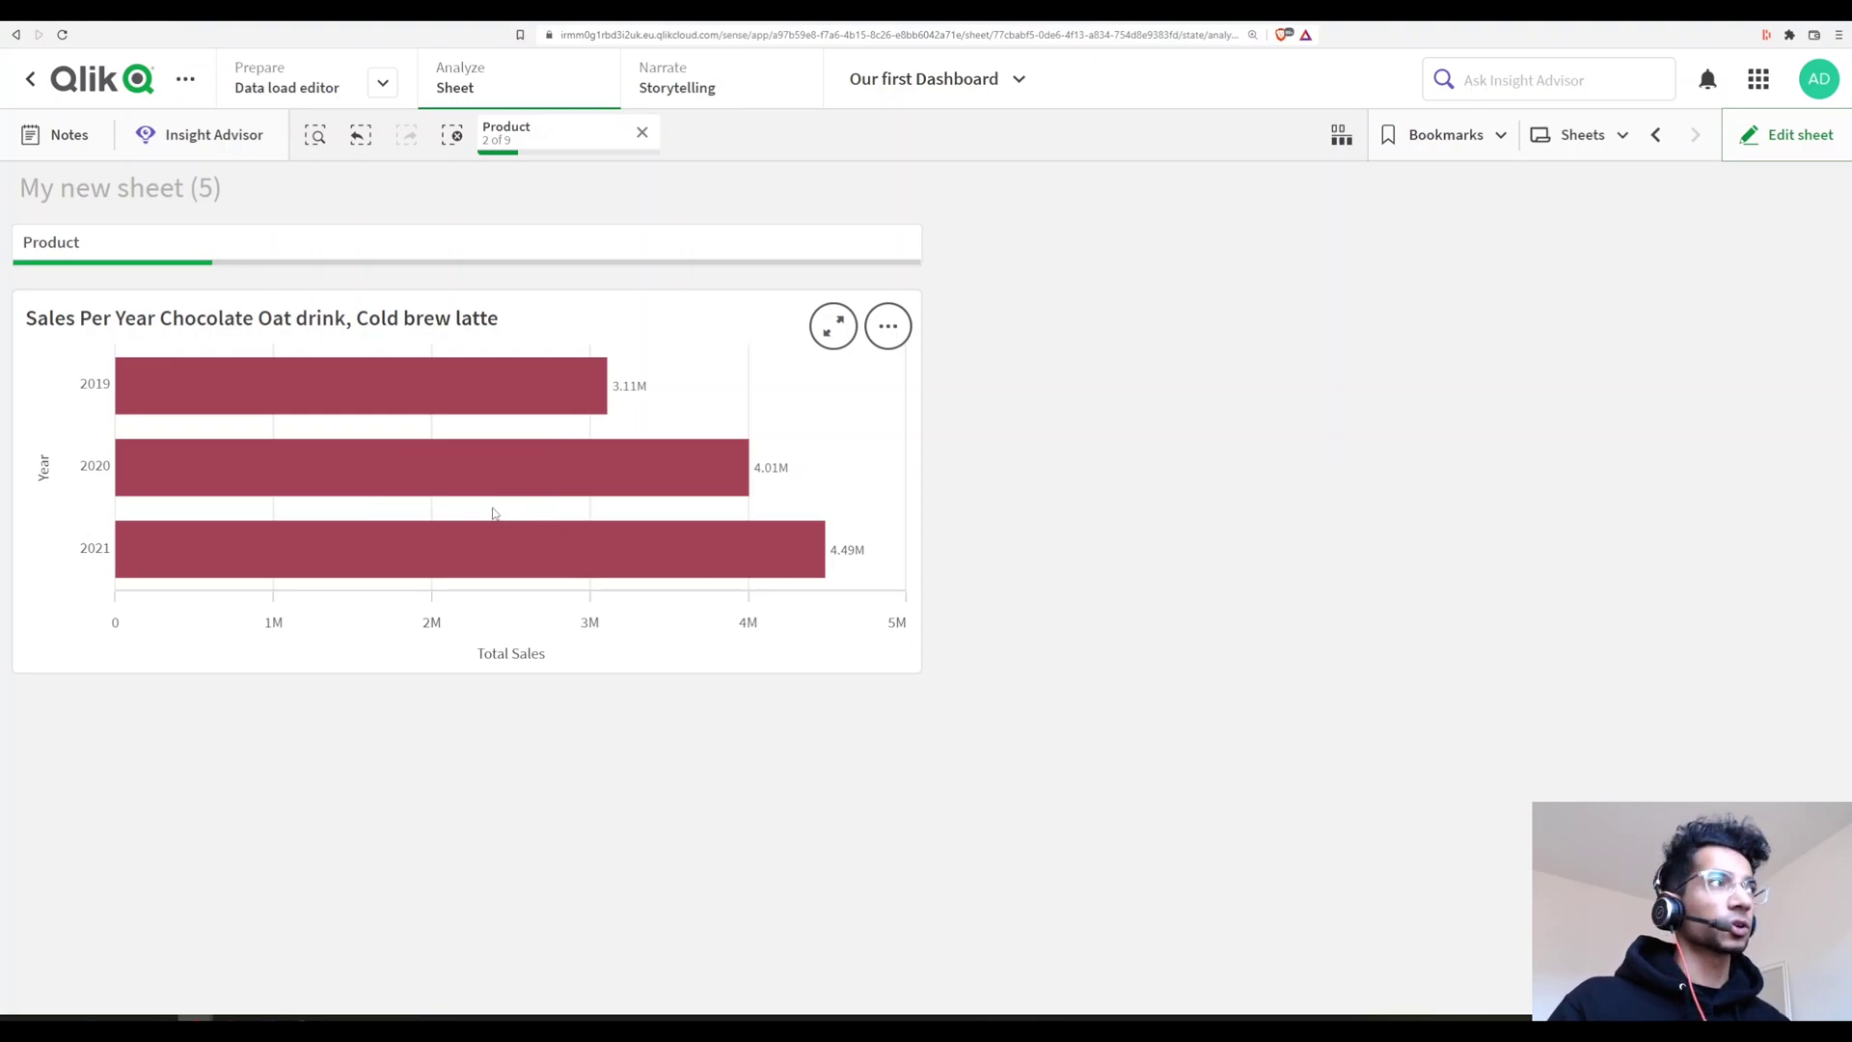
pyautogui.click(643, 134)
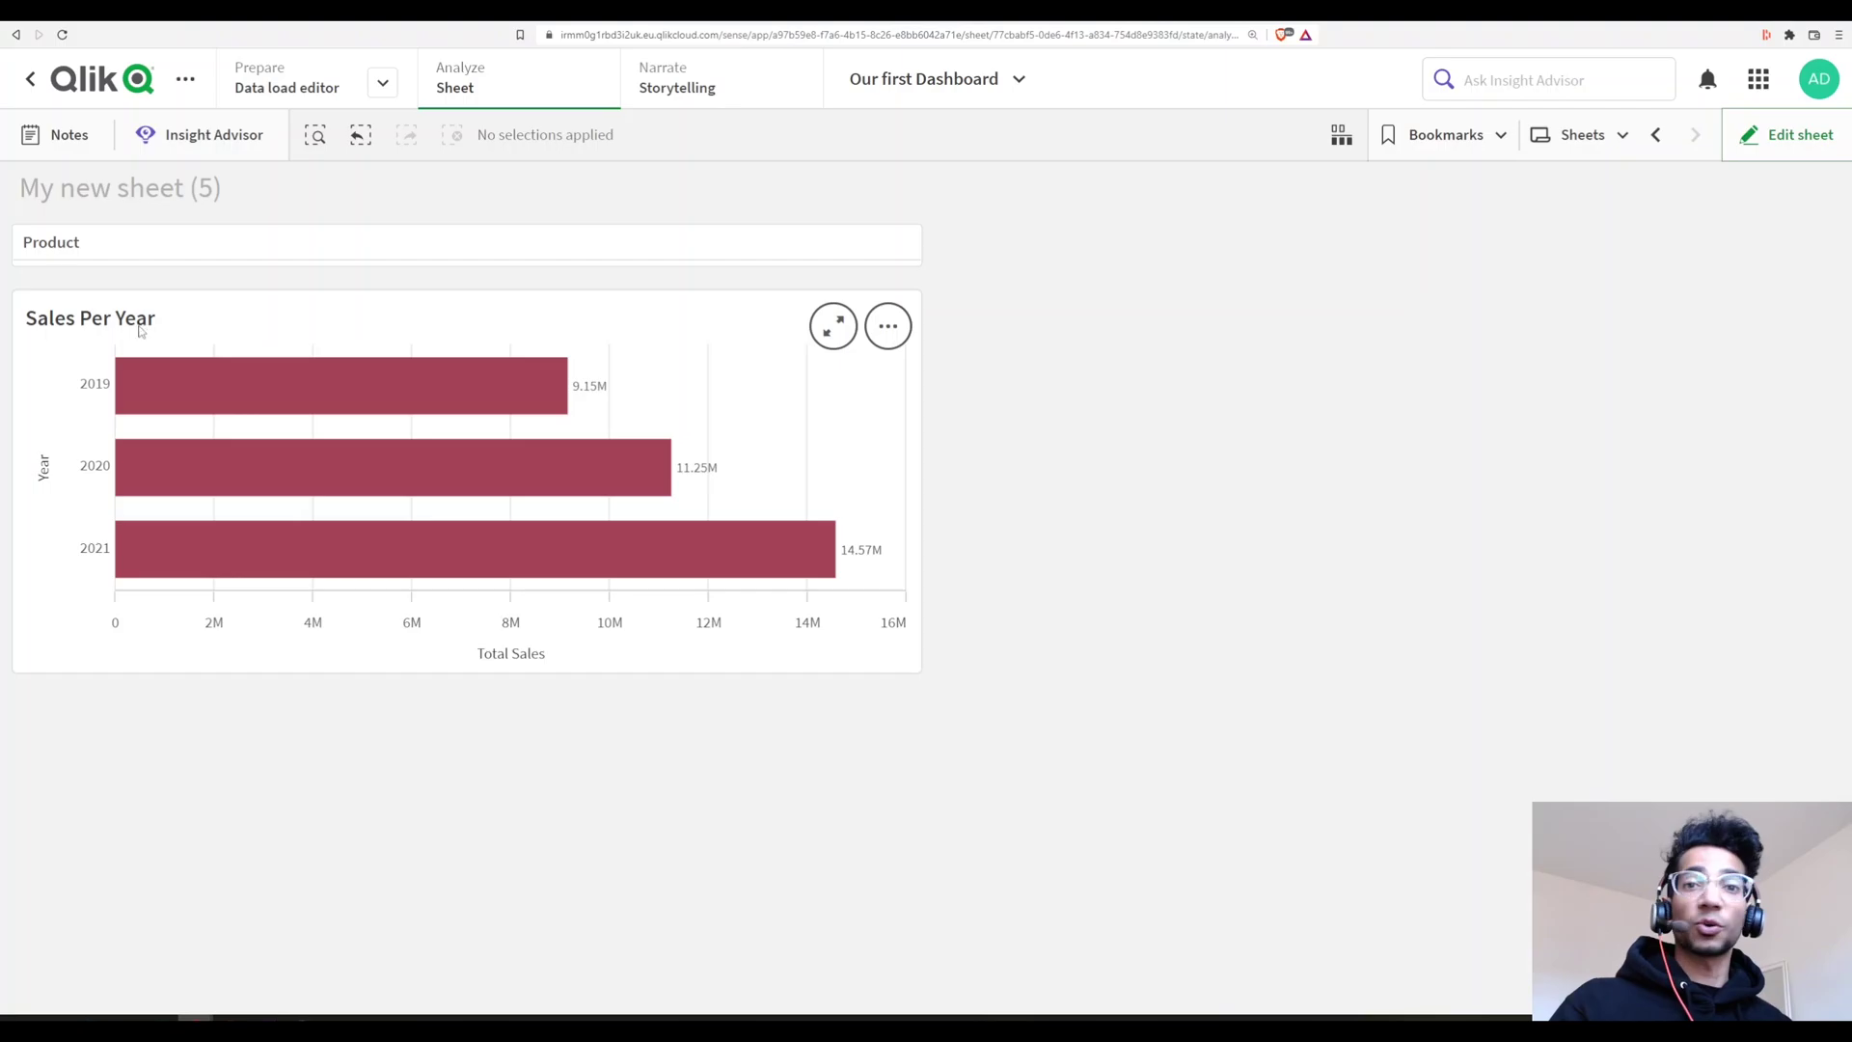
# In the bar chart's title expression, leave the equals sign alone on line 1 and move the existing formula to line 3.
pyautogui.click(1734, 150)
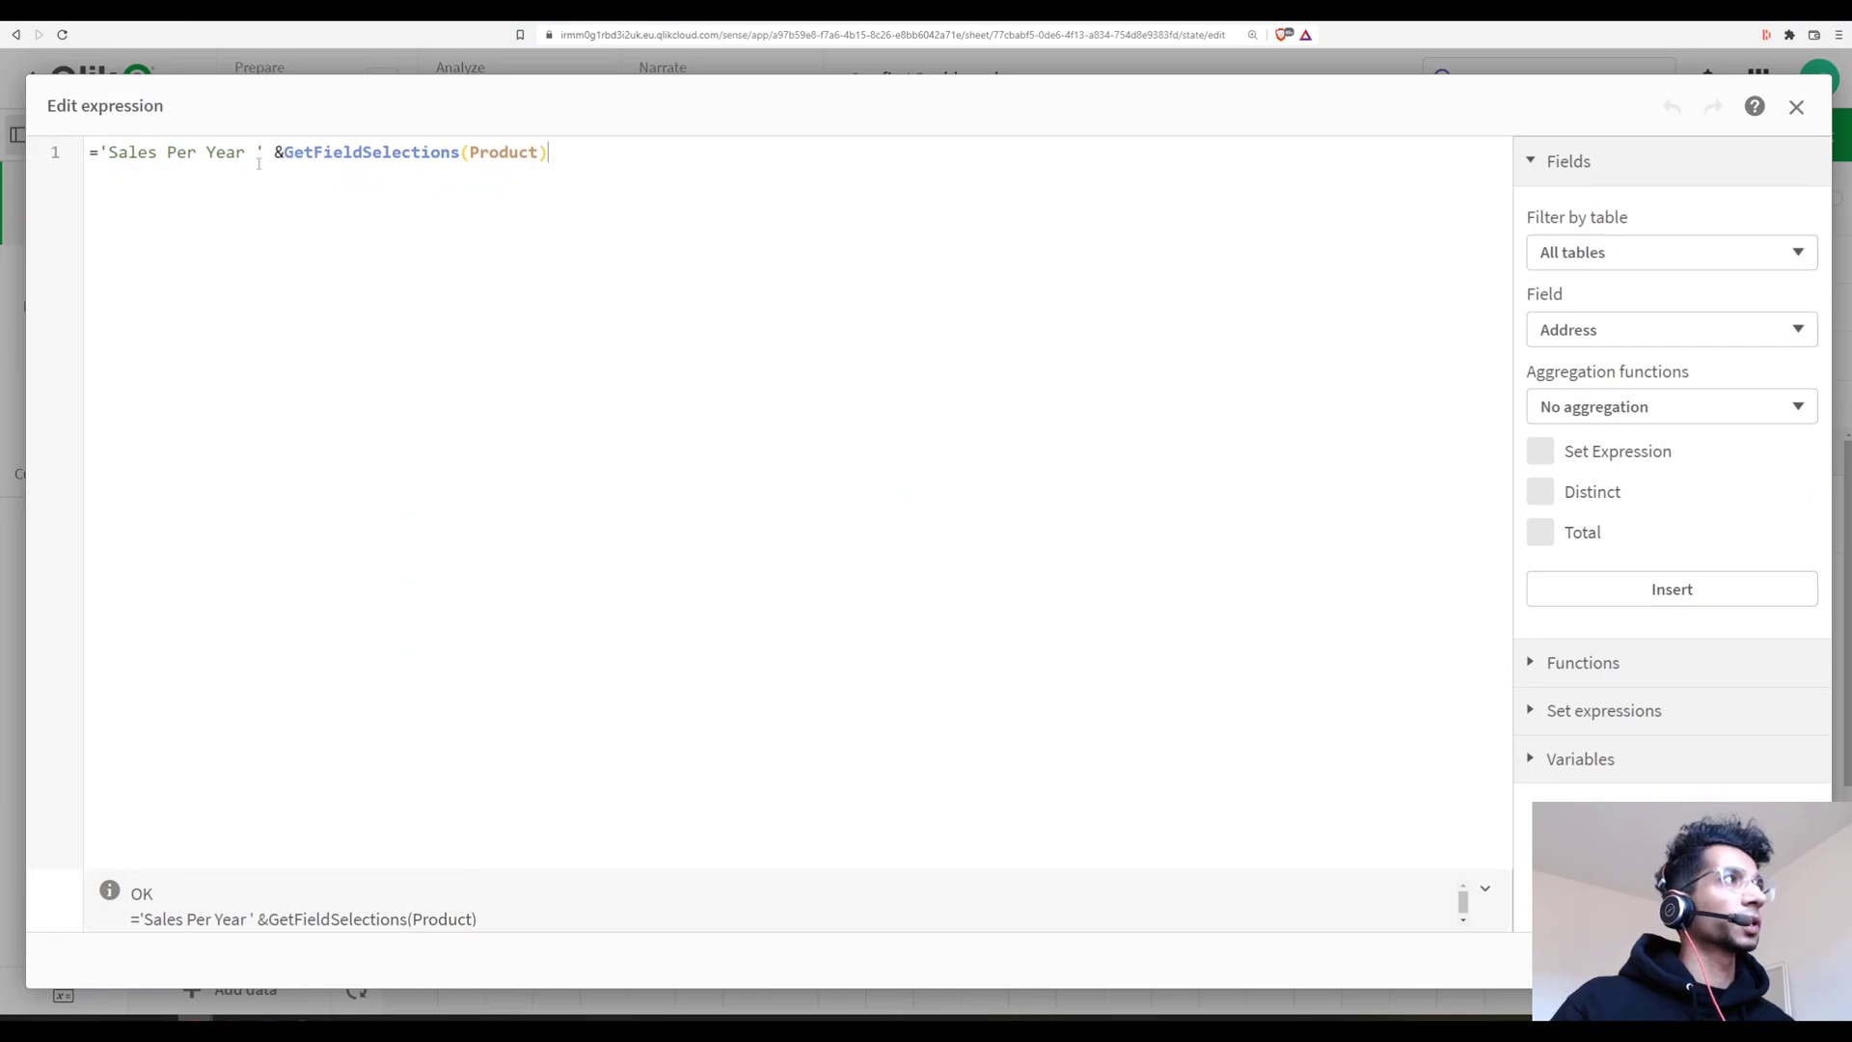
pyautogui.click(142, 174)
pyautogui.press('Return')
pyautogui.press('Return')
pyautogui.click(176, 203)
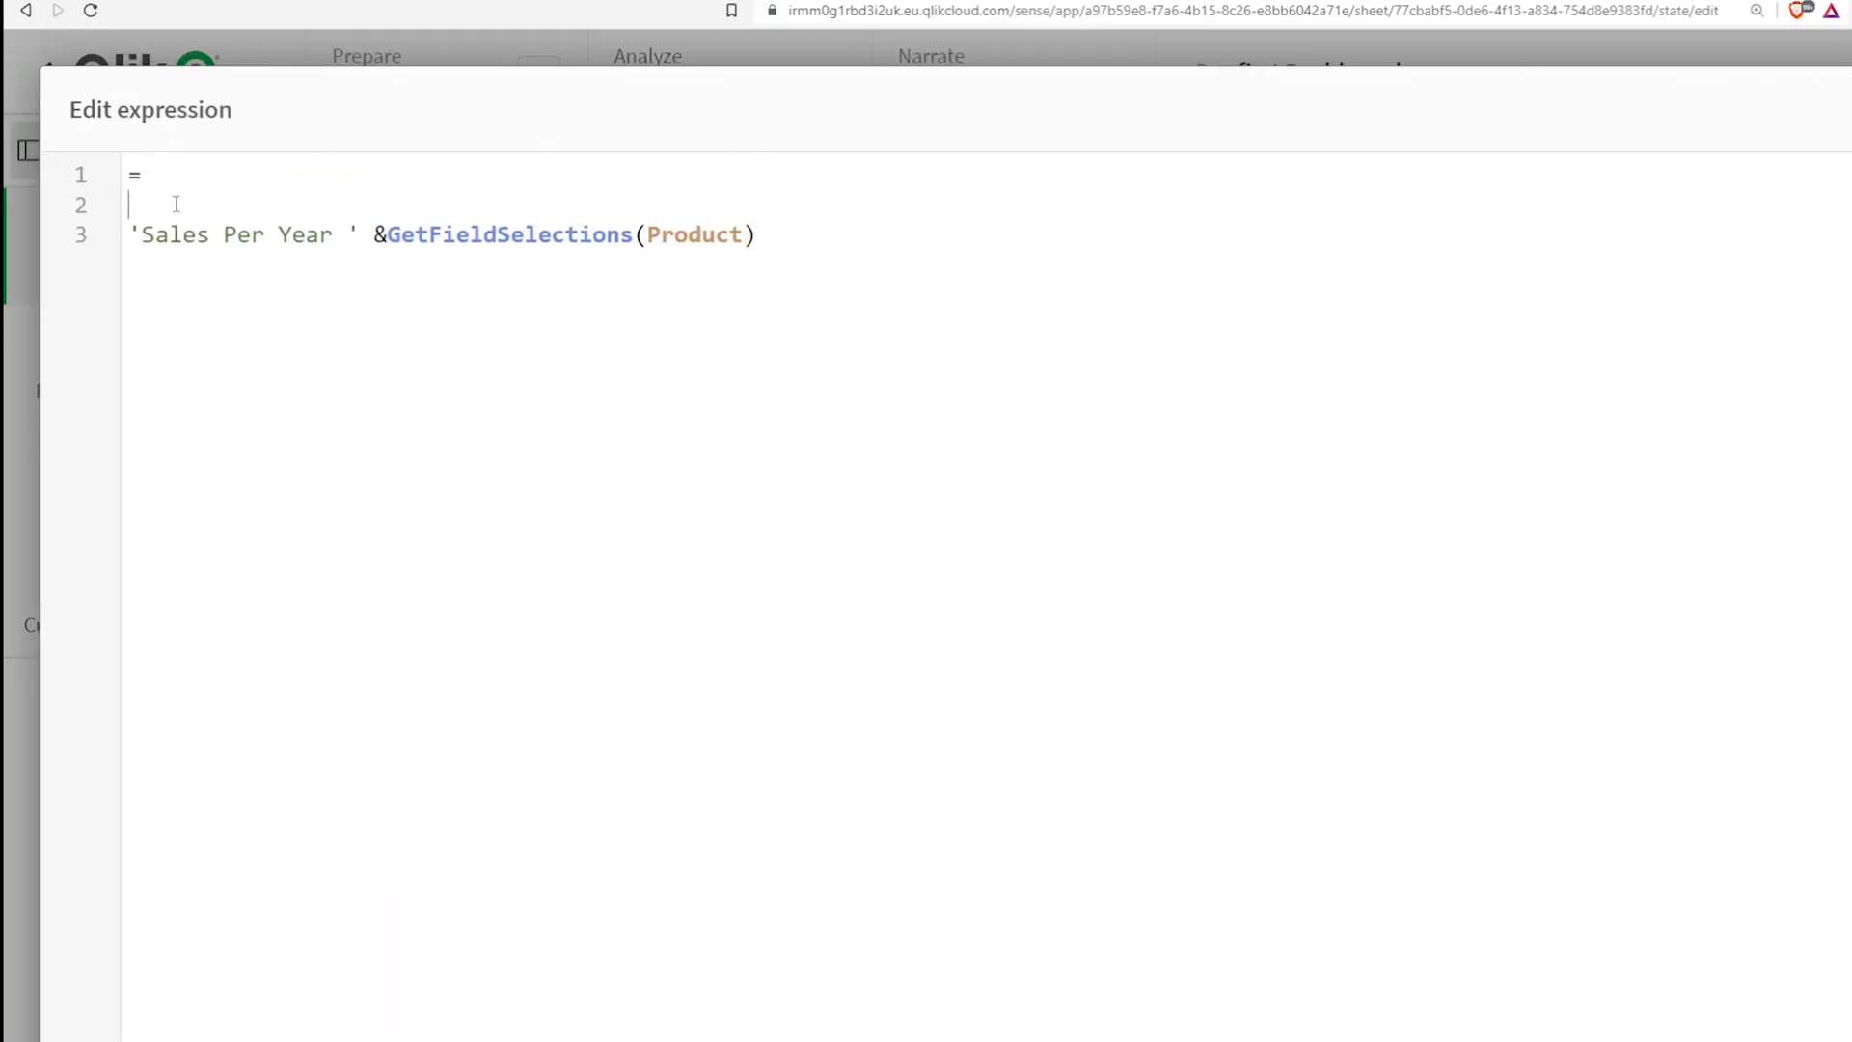
# Start the title expression with an If function whose condition is GetSelectedCount(Product) > 0.
pyautogui.write('If( get')
pyautogui.press('BackSpace')
pyautogui.press('BackSpace')
pyautogui.press('BackSpace')
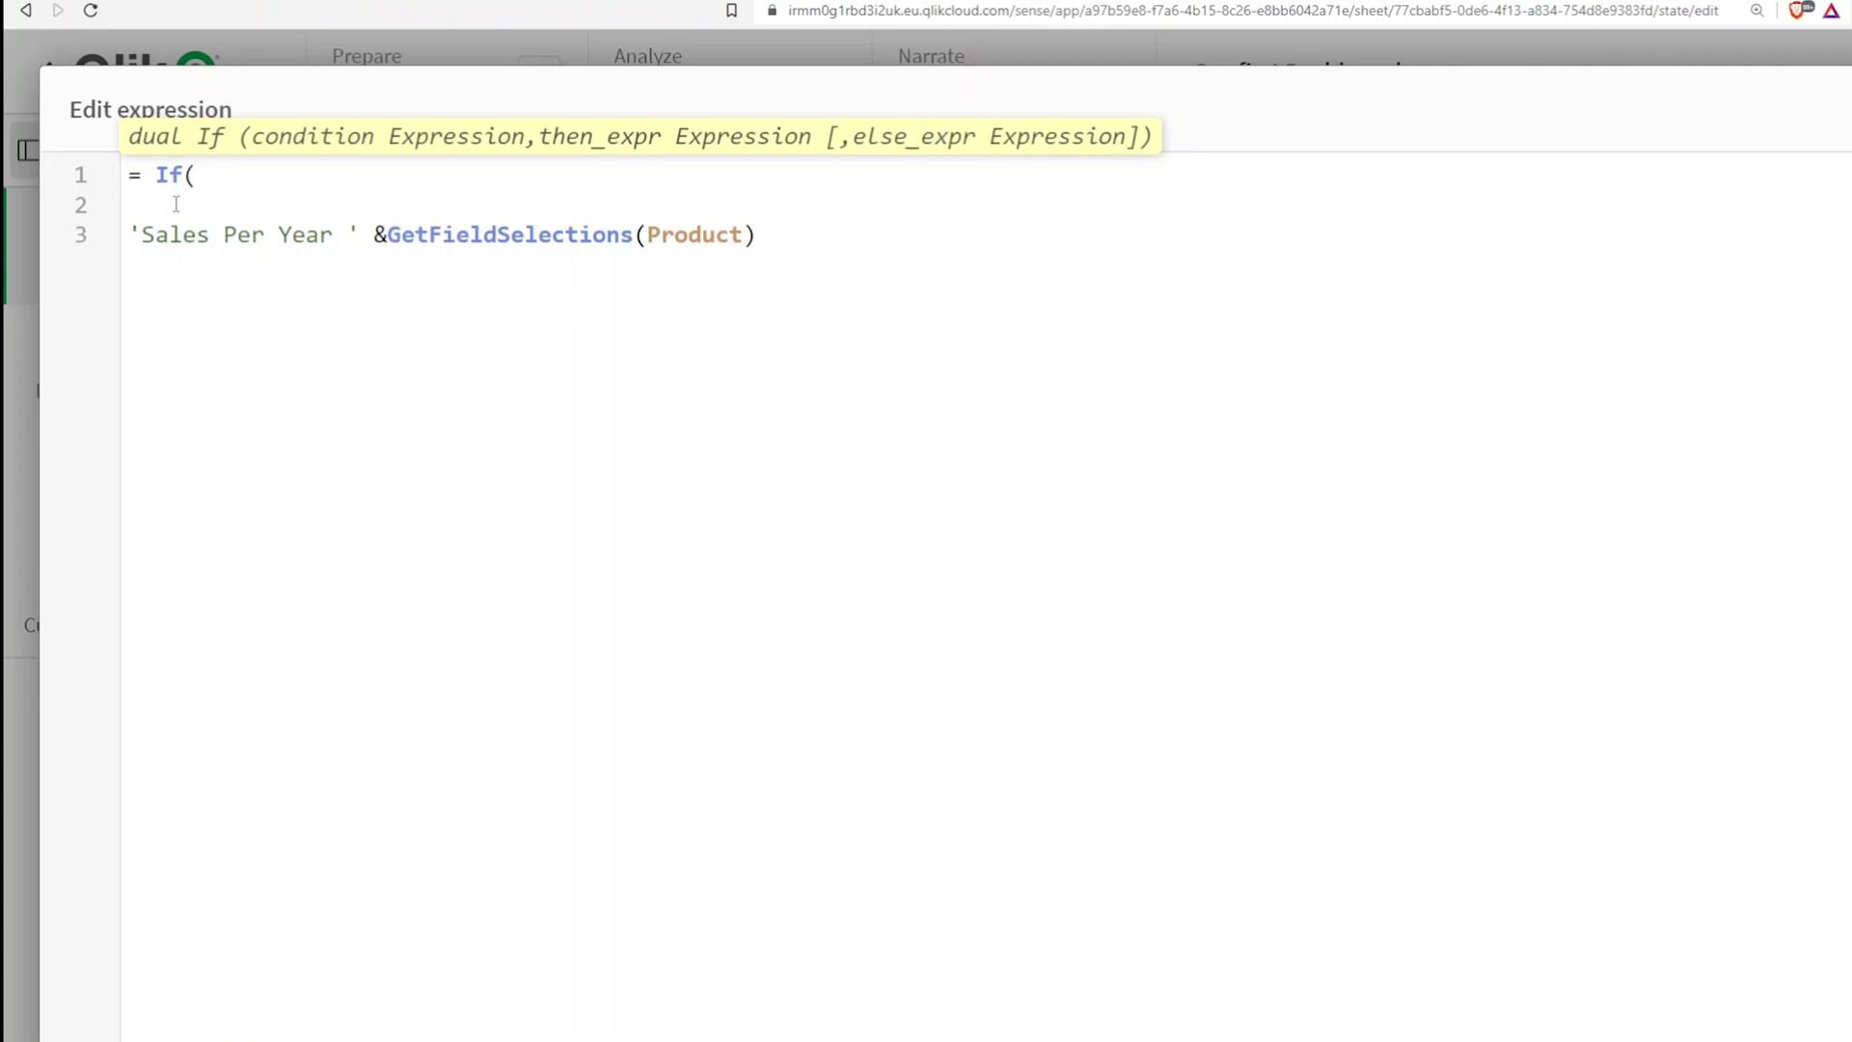
pyautogui.write('gets')
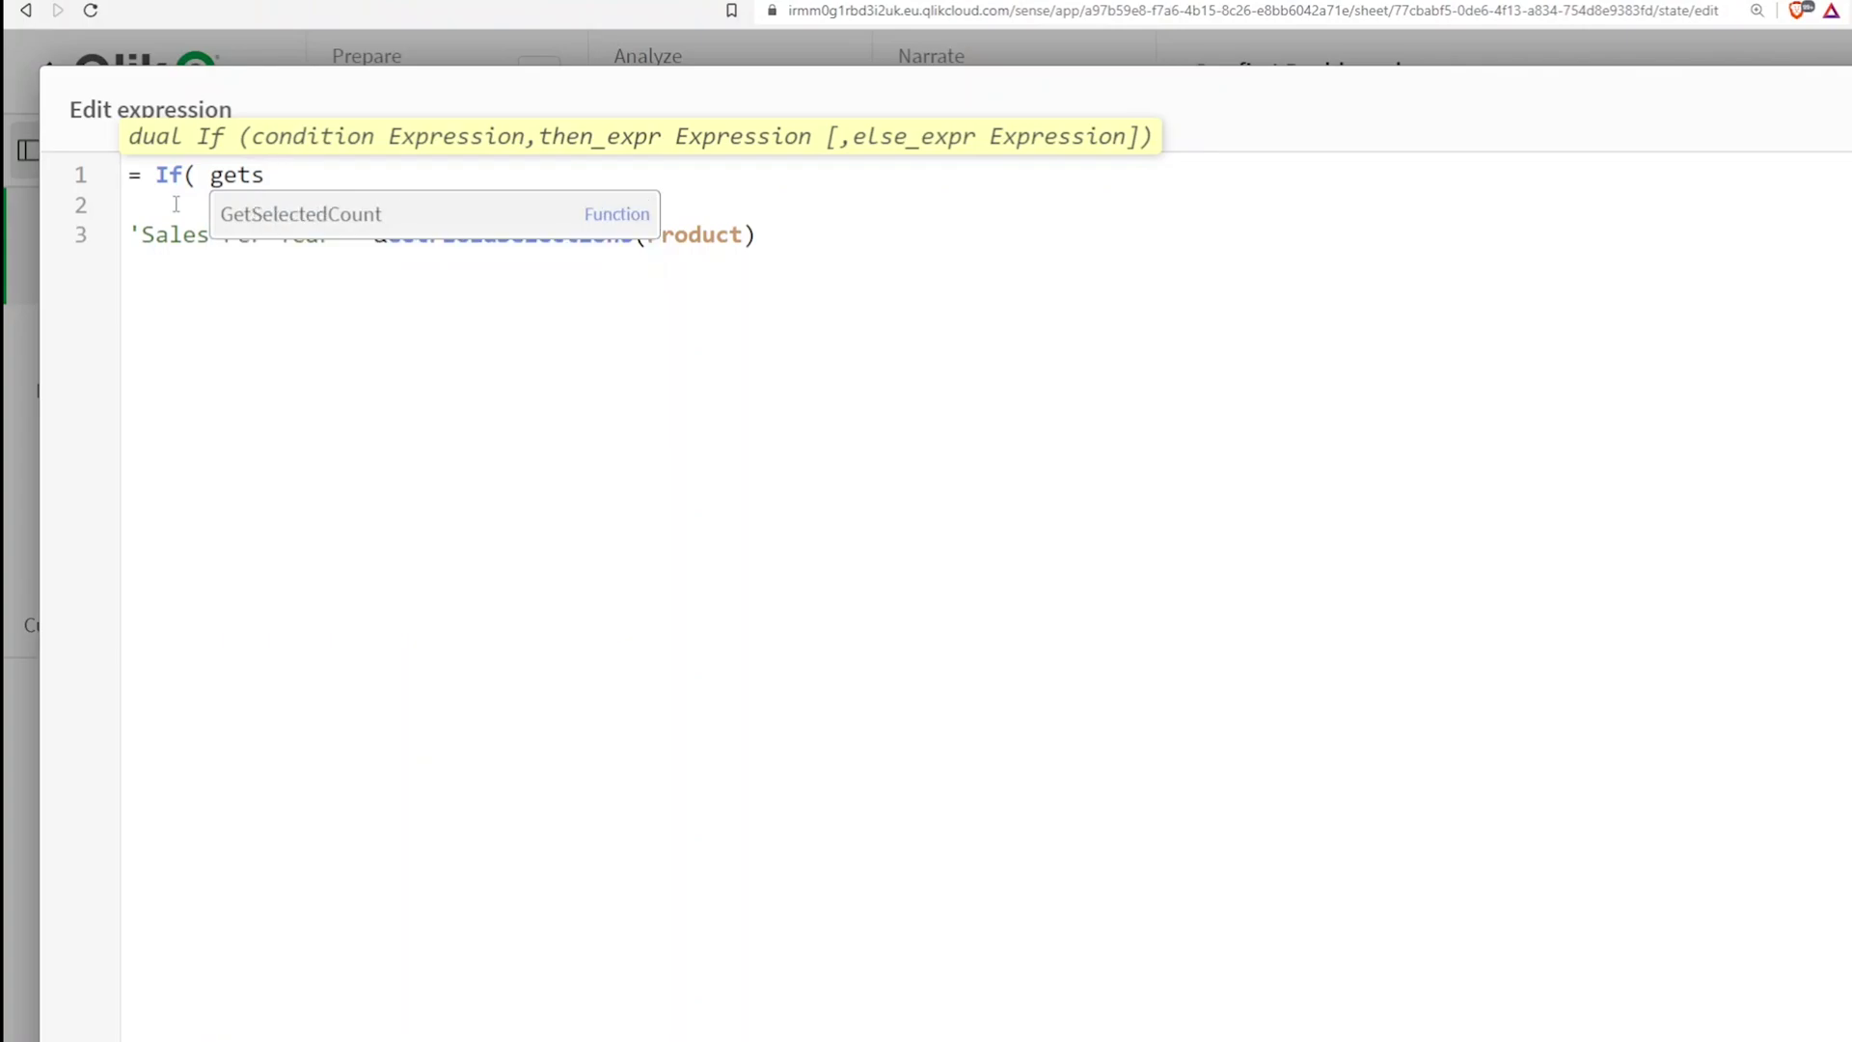
pyautogui.press('Return')
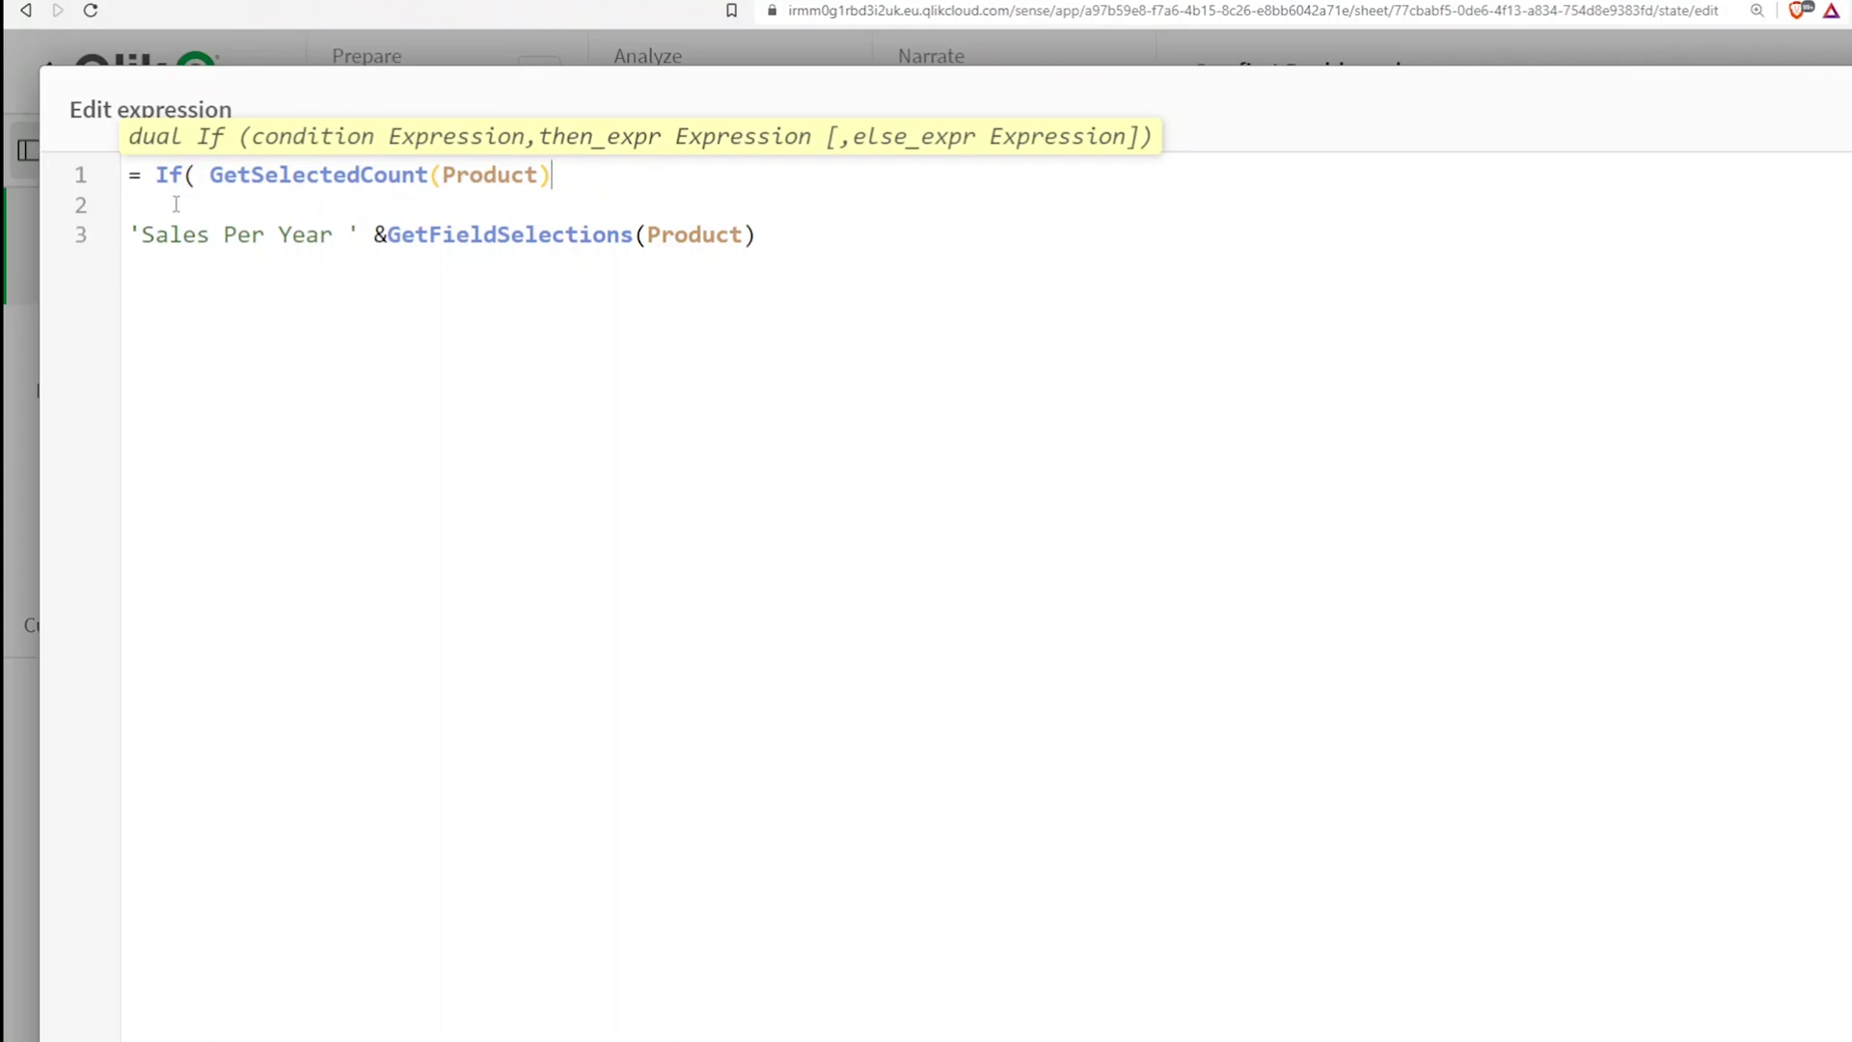
pyautogui.write('> 0')
# Complete the If expression with 'Sales for all Products' as the else result, a closing parenthesis, and commas after the condition and the then result.
pyautogui.click(772, 235)
pyautogui.write(',')
pyautogui.press('Return')
pyautogui.press('Tab')
pyautogui.write("'Sales for")
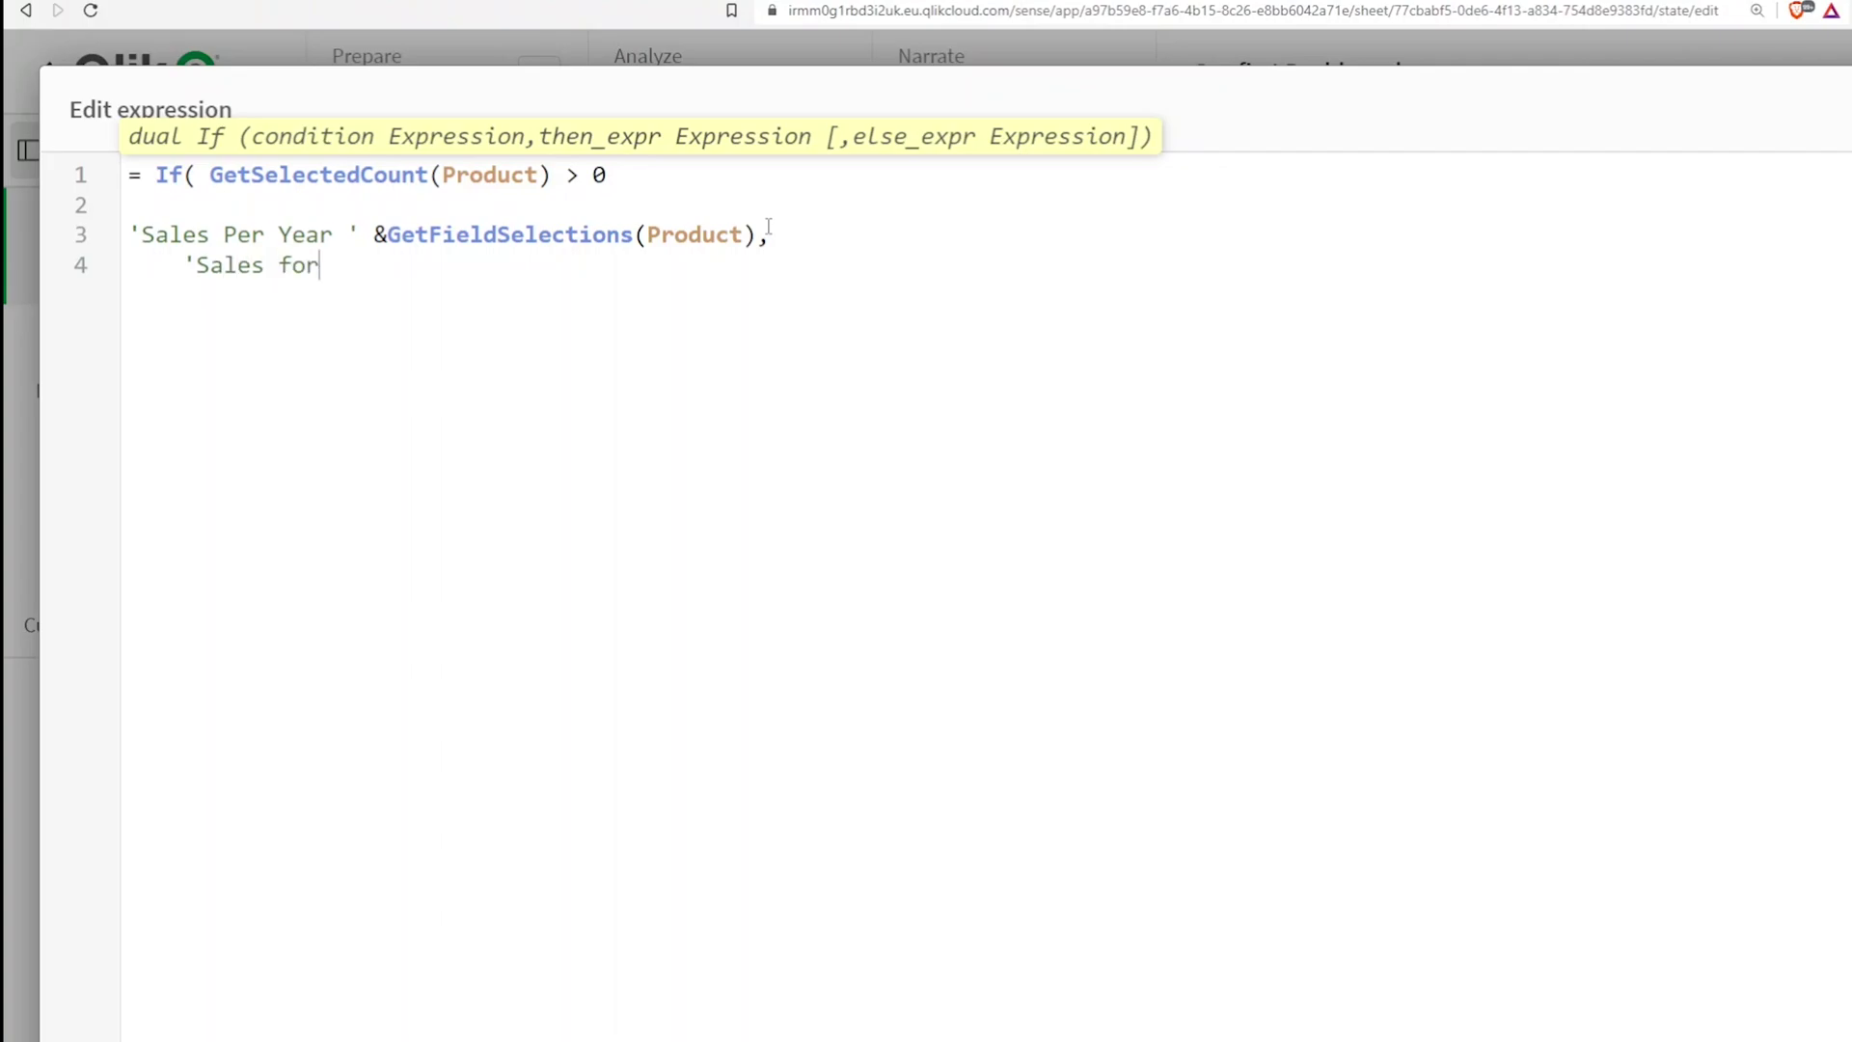
pyautogui.write(' all Products')
pyautogui.press('Return')
pyautogui.write(')')
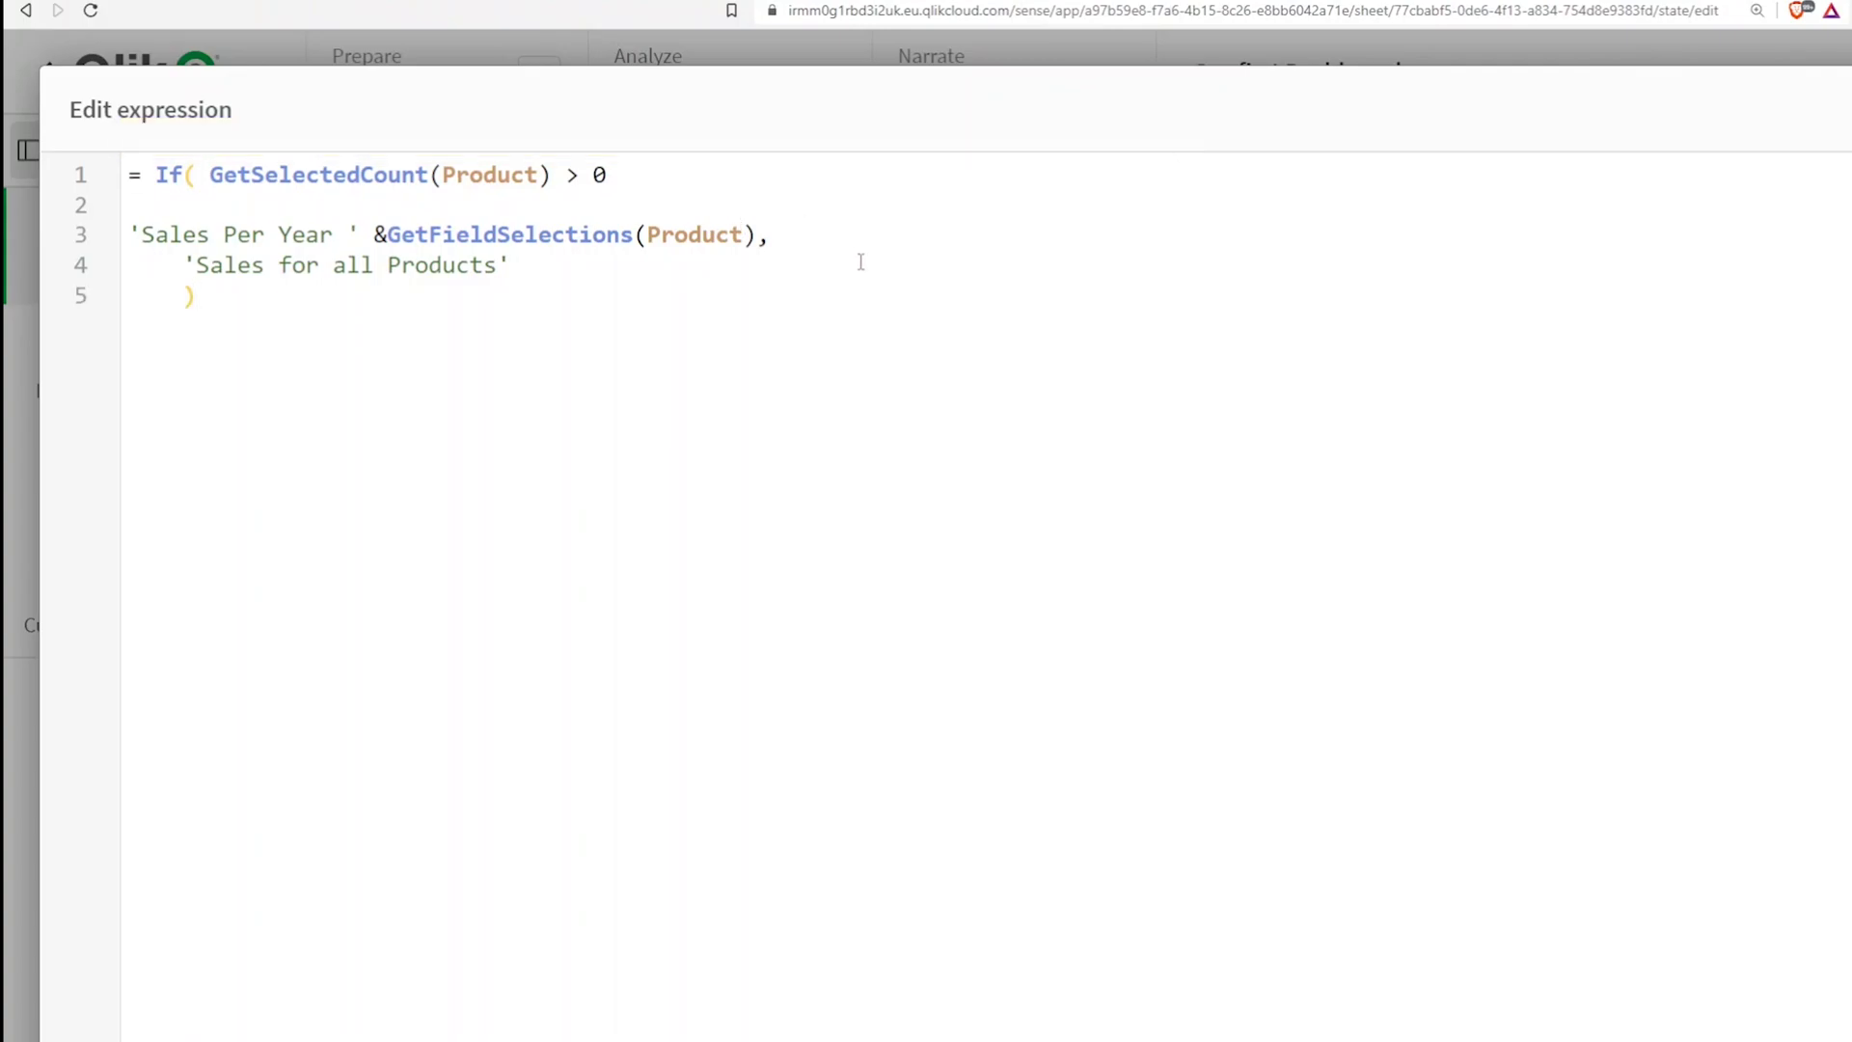
pyautogui.click(610, 175)
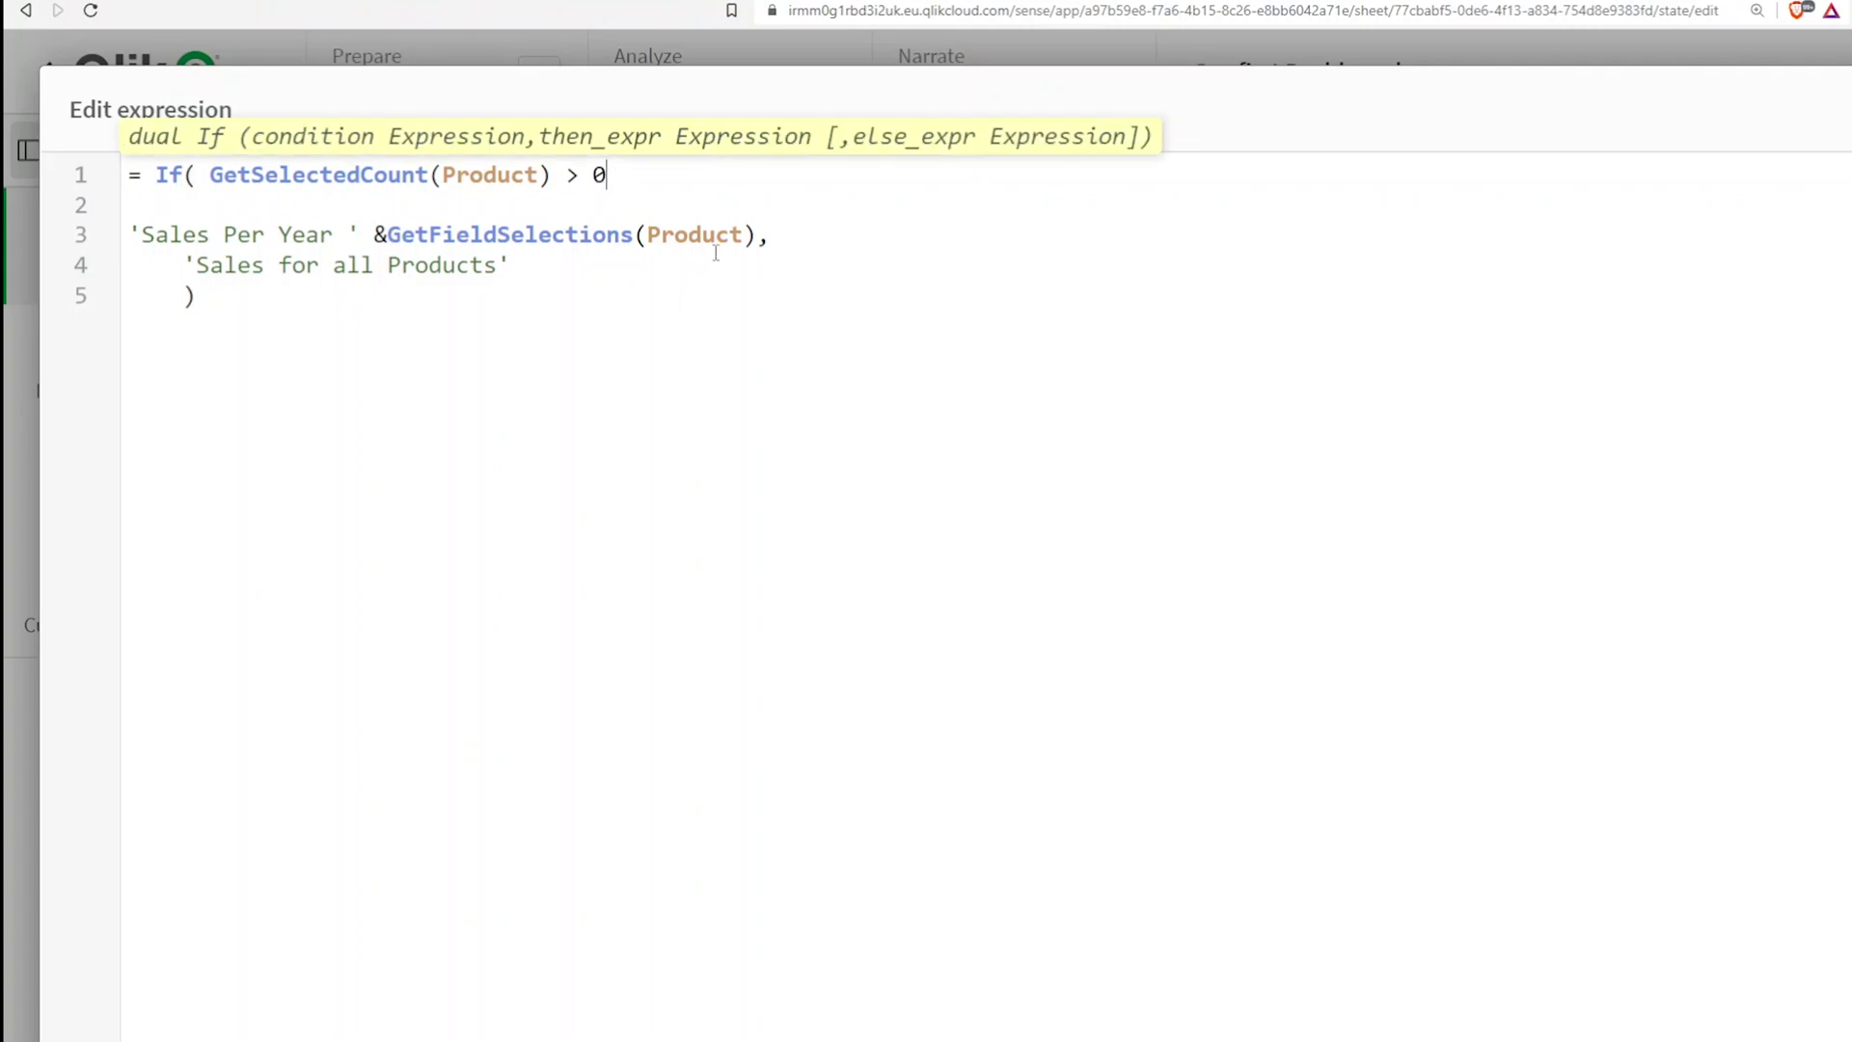
pyautogui.click(737, 505)
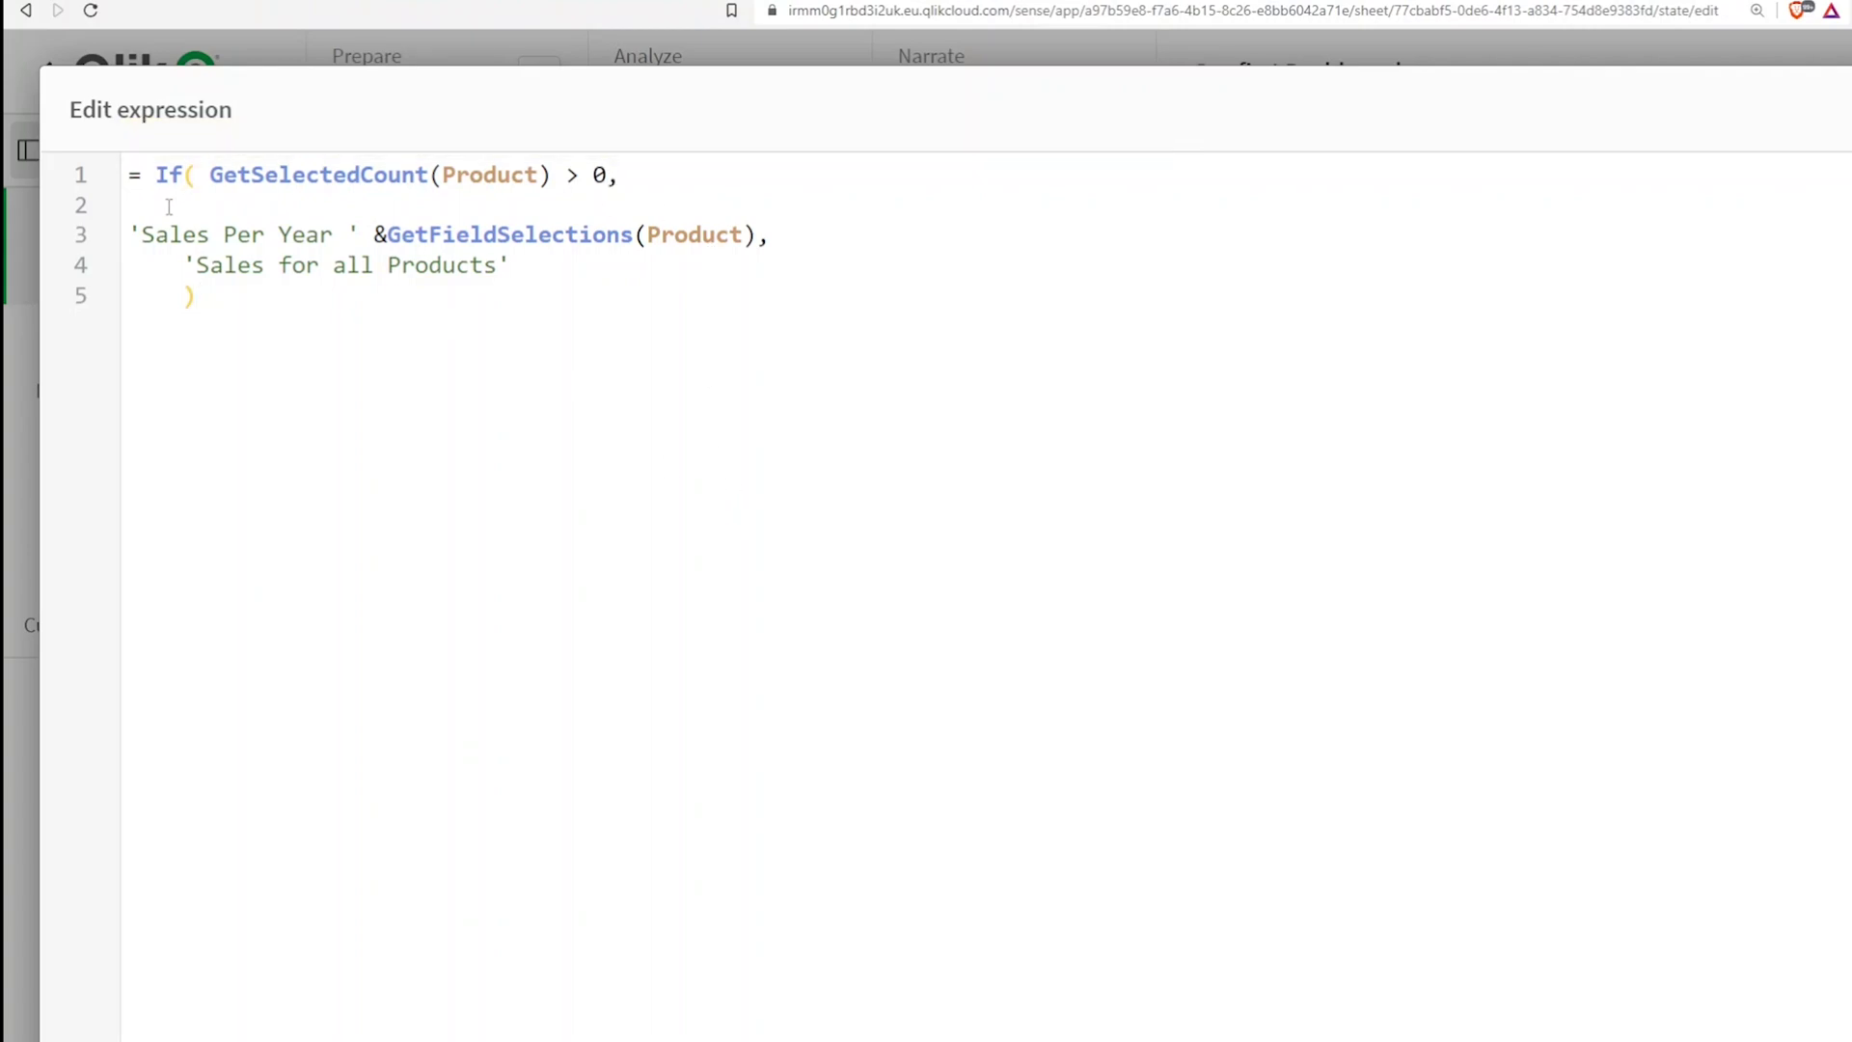
# Review the If expression part by part: the GetSelectedCount condition, the 'Sales Per Year' result and the 'Sales for all Products' result.
pyautogui.doubleClick(166, 176)
pyautogui.moveTo(211, 177); pyautogui.dragTo(429, 186)
pyautogui.click(451, 183)
pyautogui.doubleClick(599, 177)
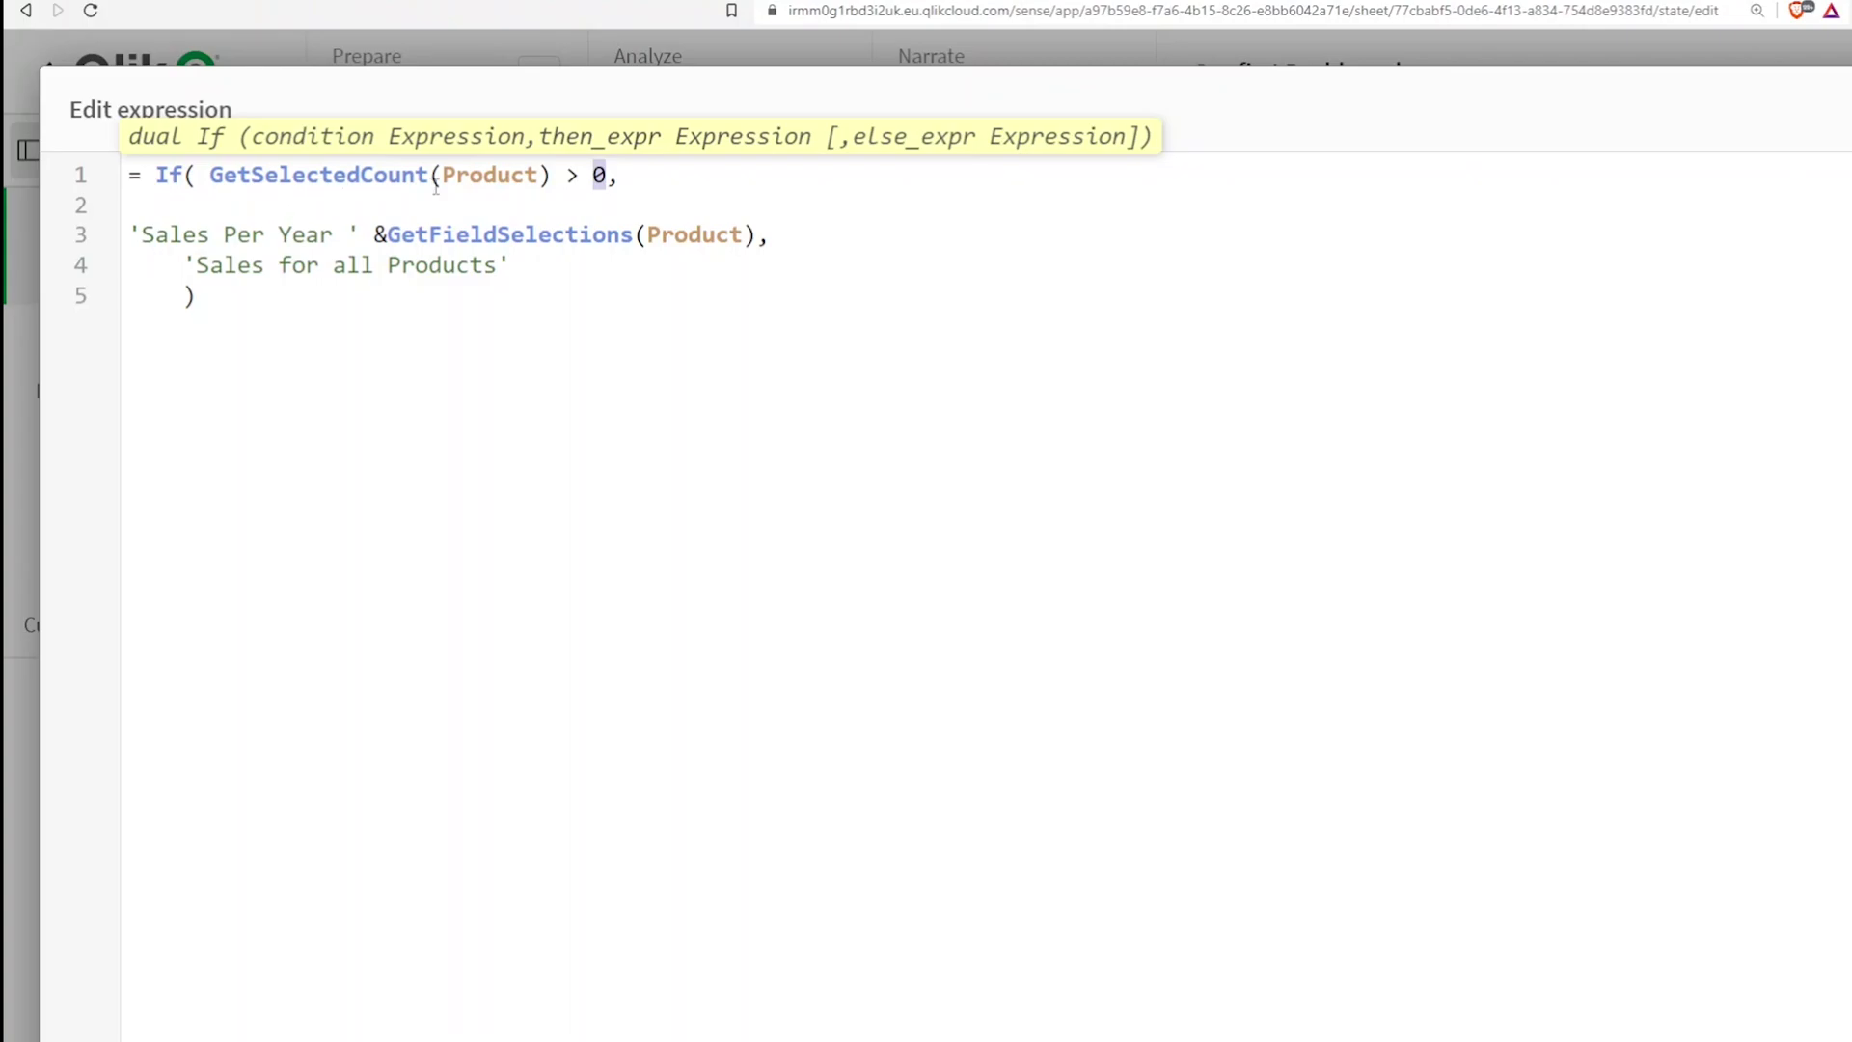
pyautogui.click(133, 234)
pyautogui.moveTo(134, 233); pyautogui.dragTo(350, 226)
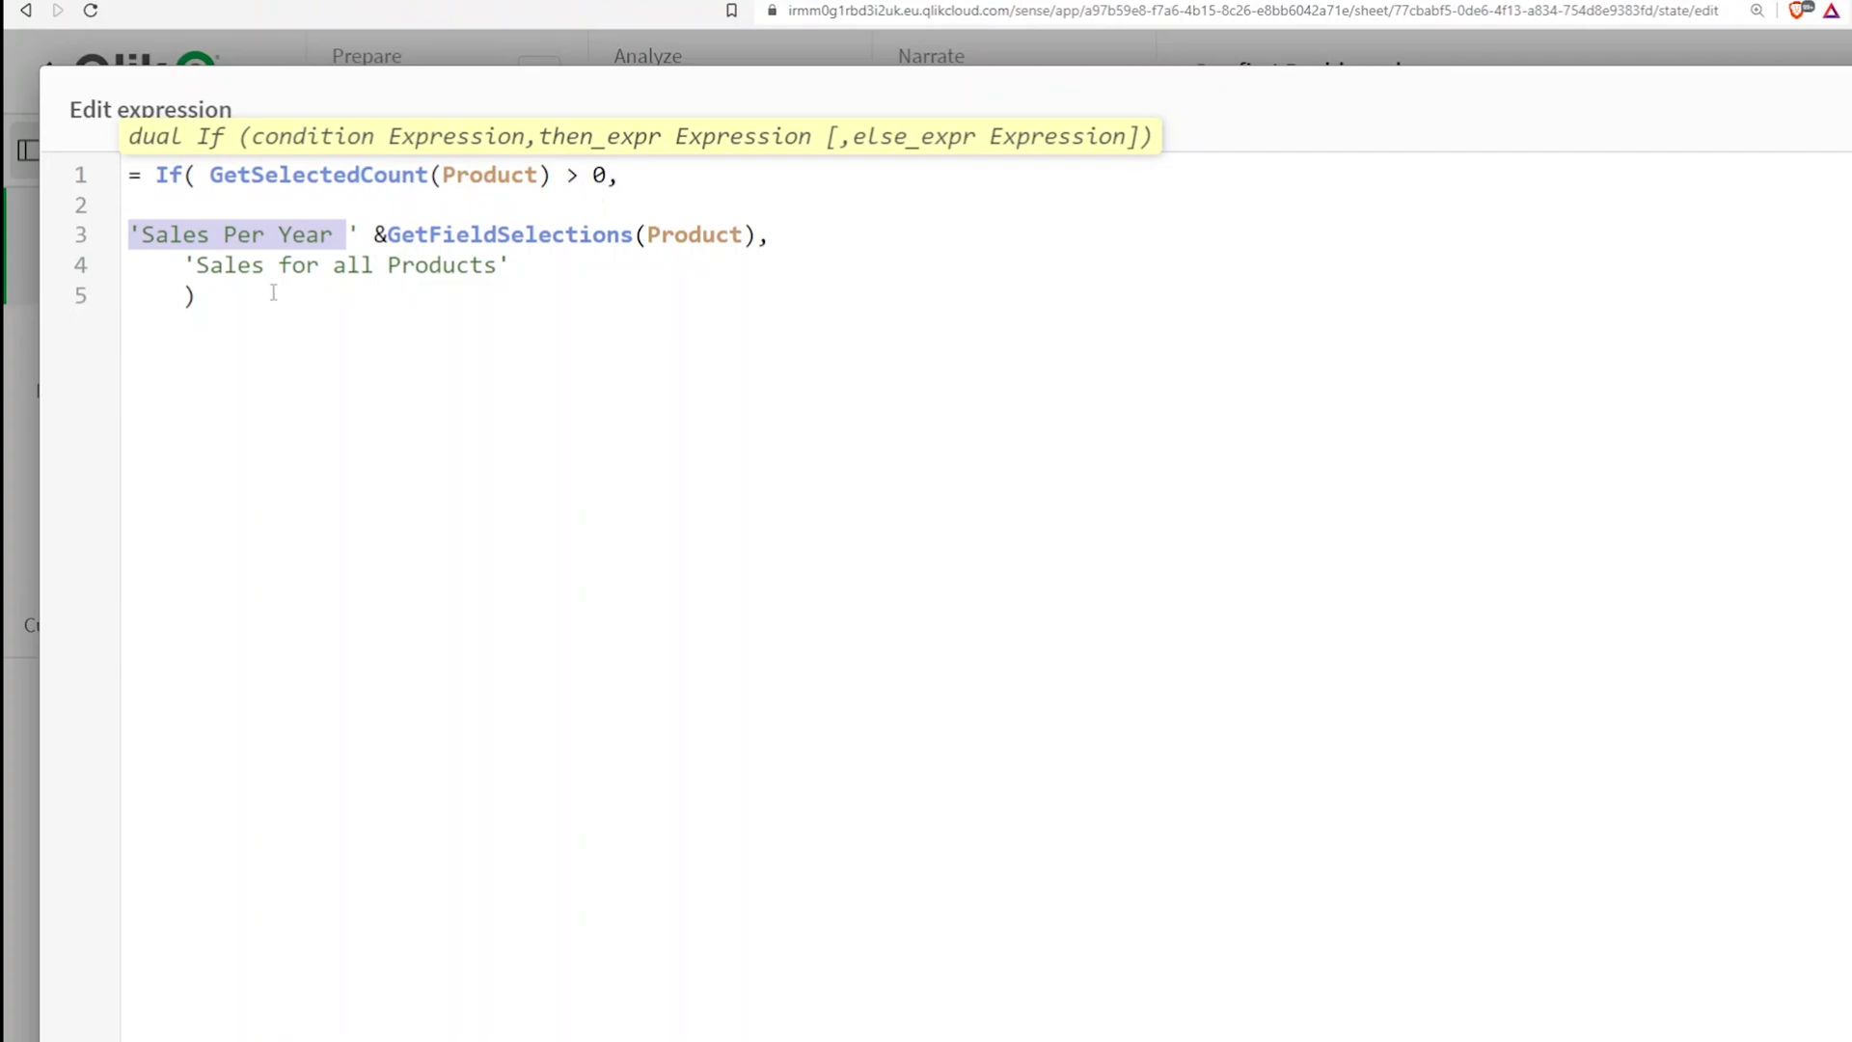
pyautogui.moveTo(178, 262); pyautogui.dragTo(509, 264)
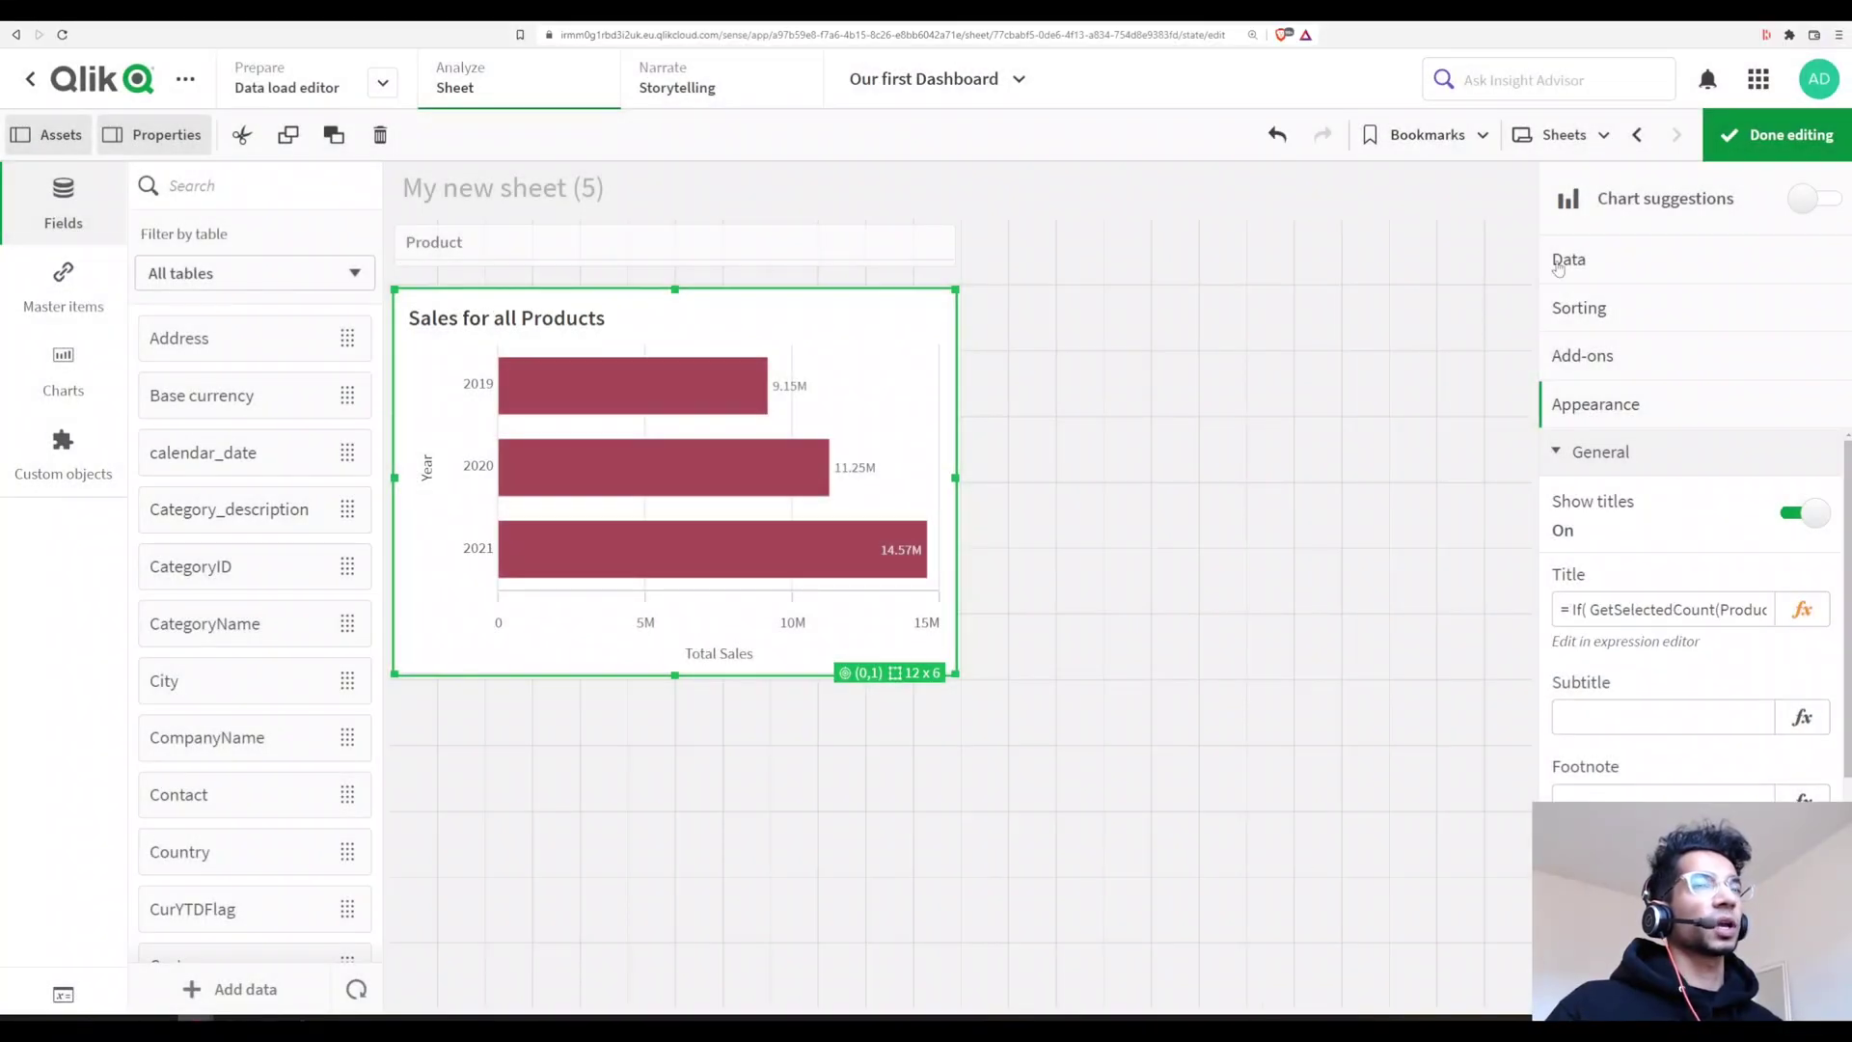
# Finish editing the sheet with the new title expression and test it by filtering Product on Creamy oat fraiche, adding Matcha latte.
pyautogui.click(1776, 134)
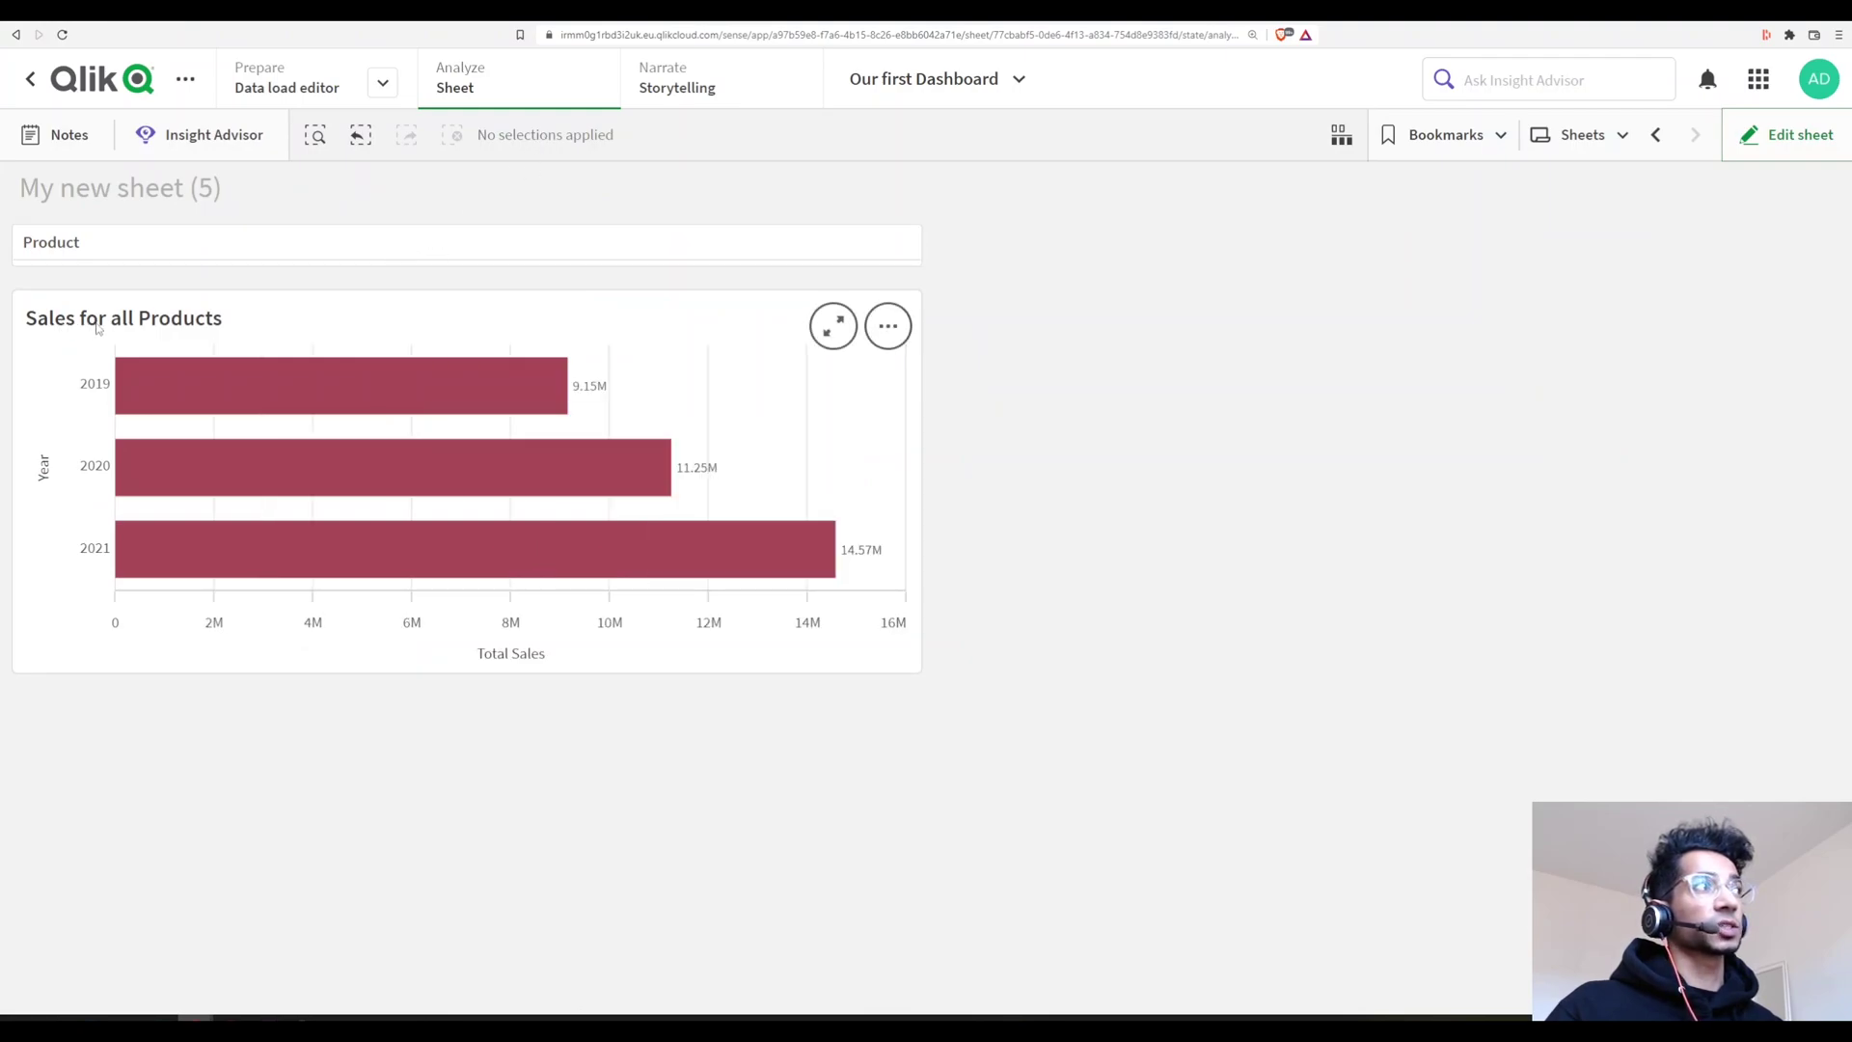
pyautogui.click(218, 249)
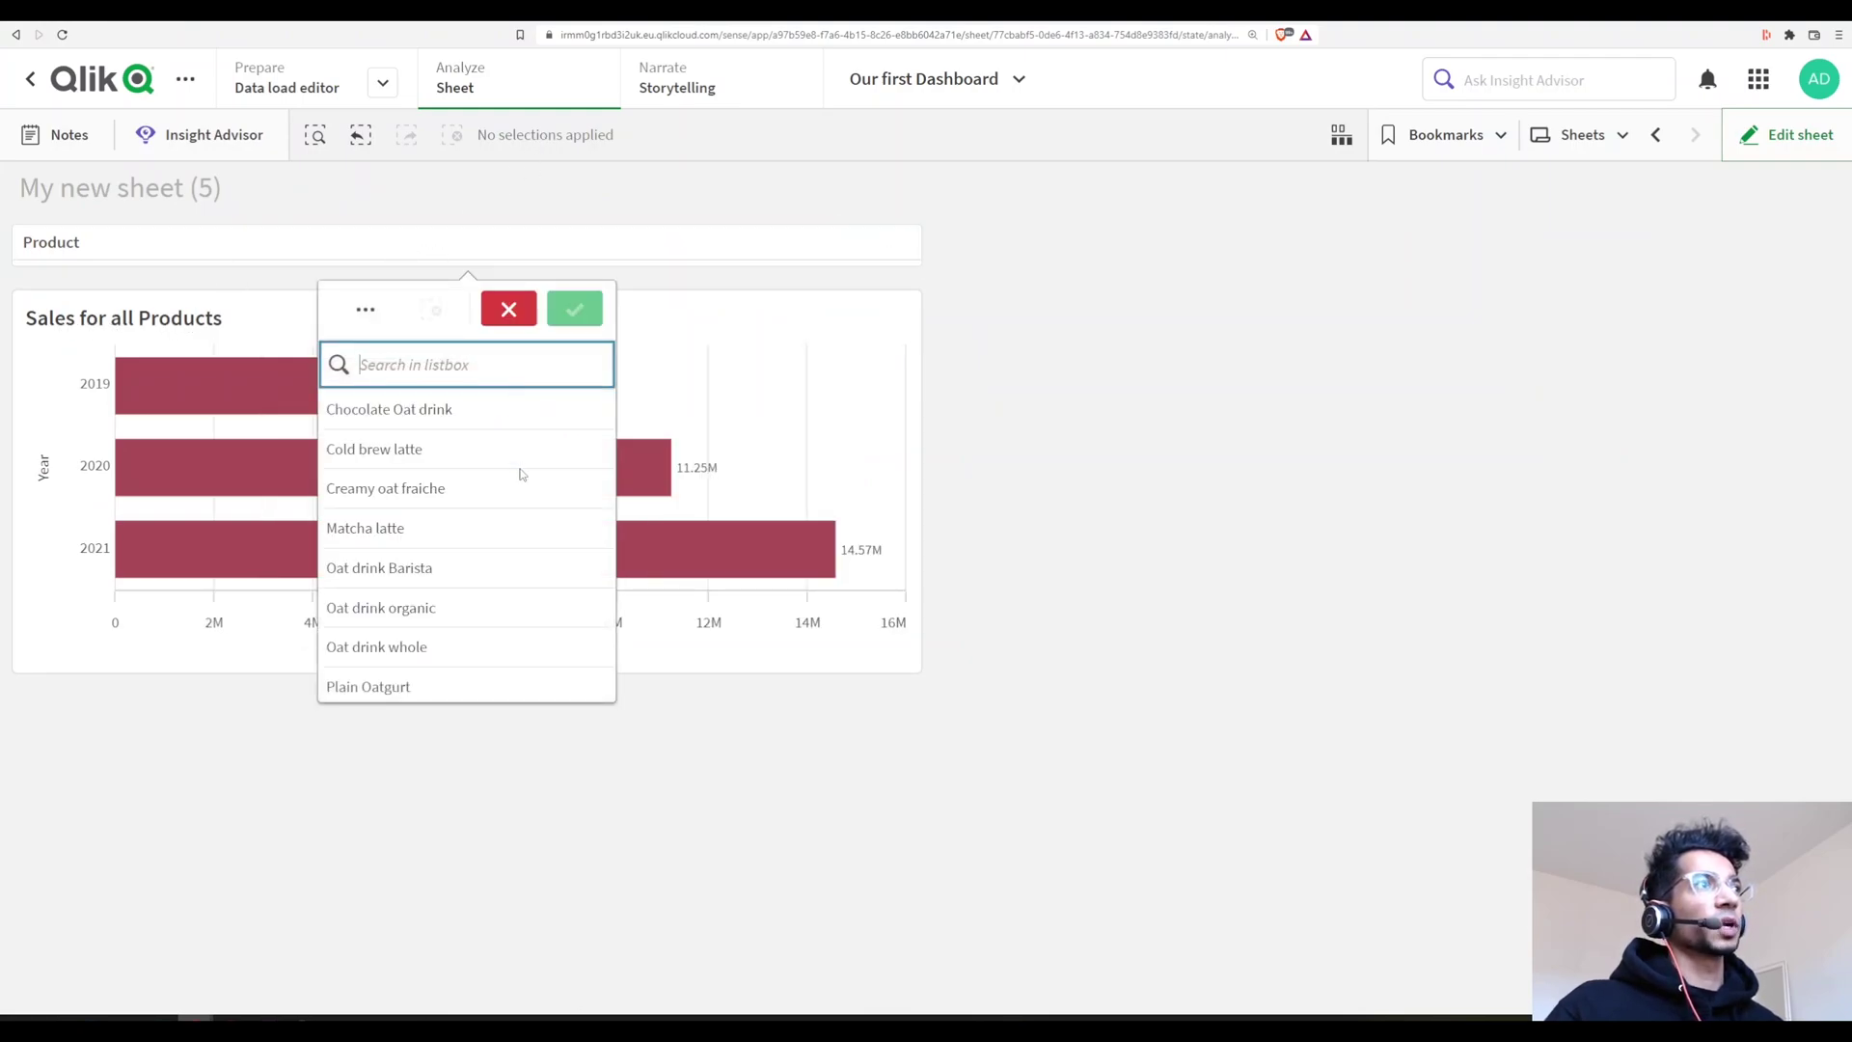
pyautogui.click(504, 488)
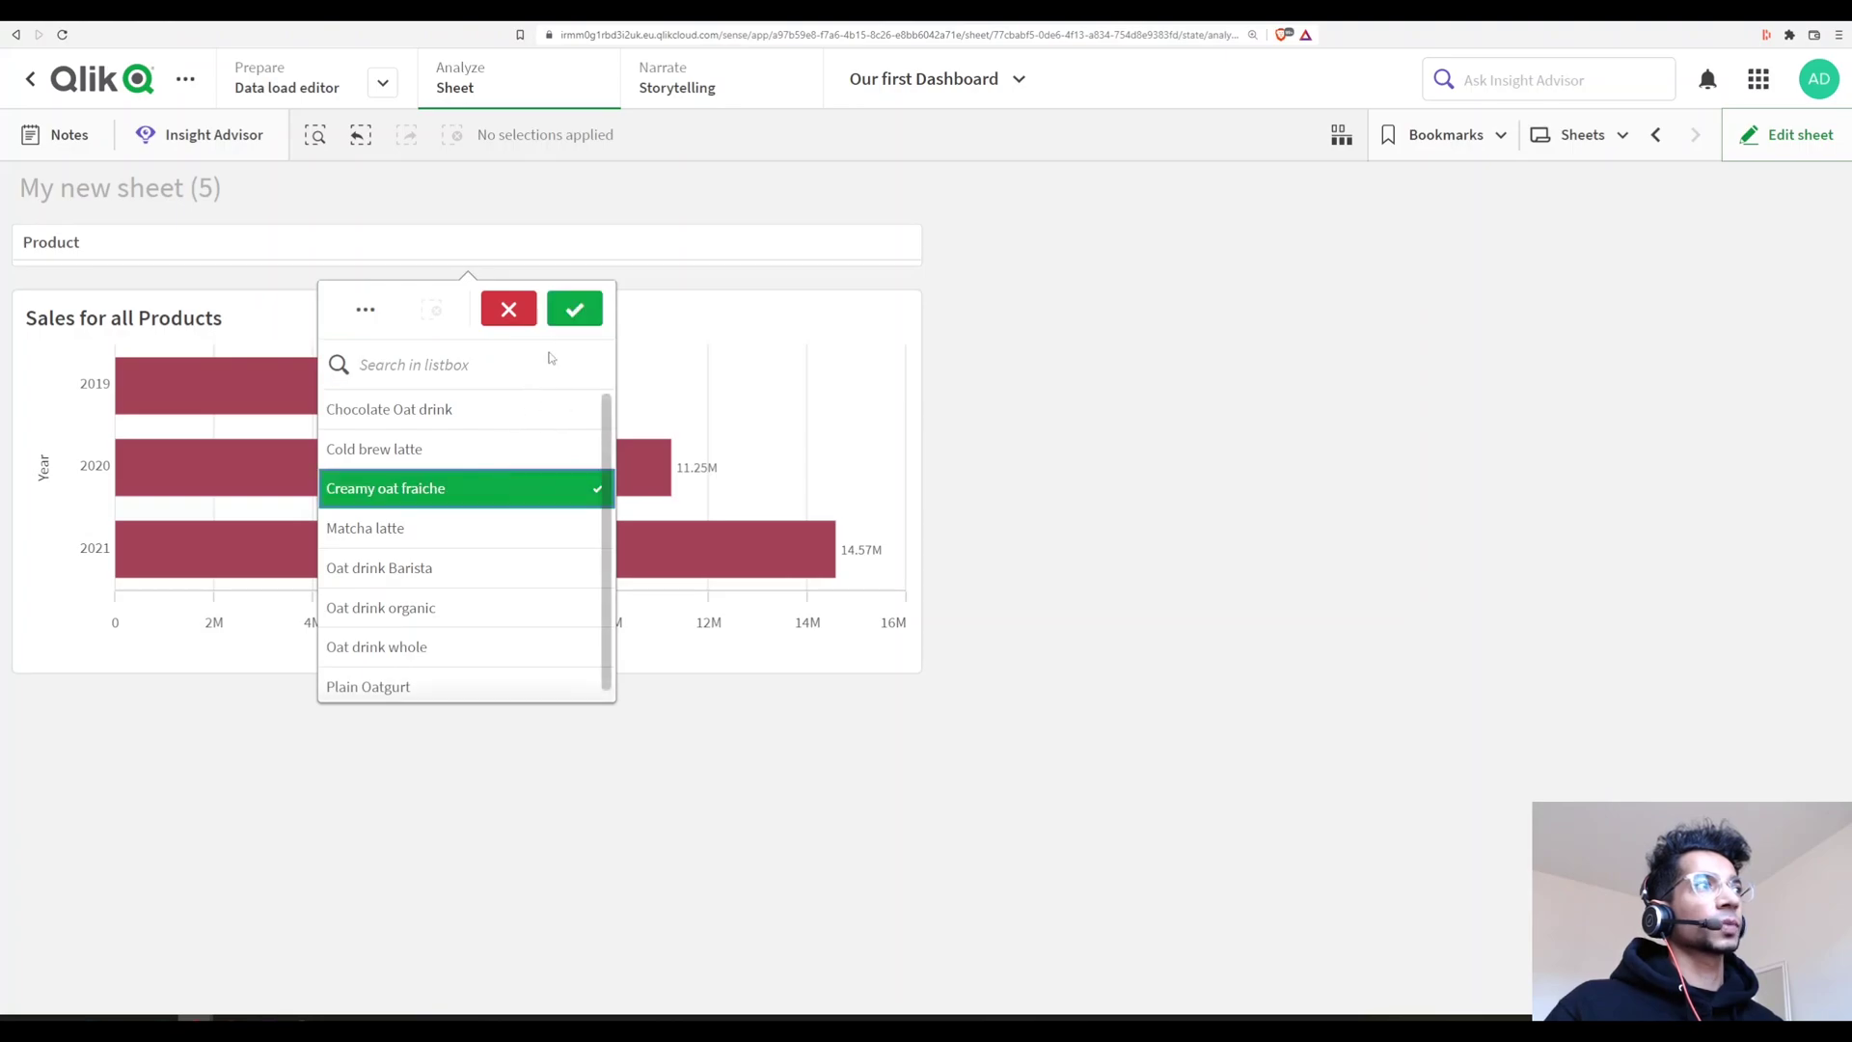
pyautogui.click(574, 311)
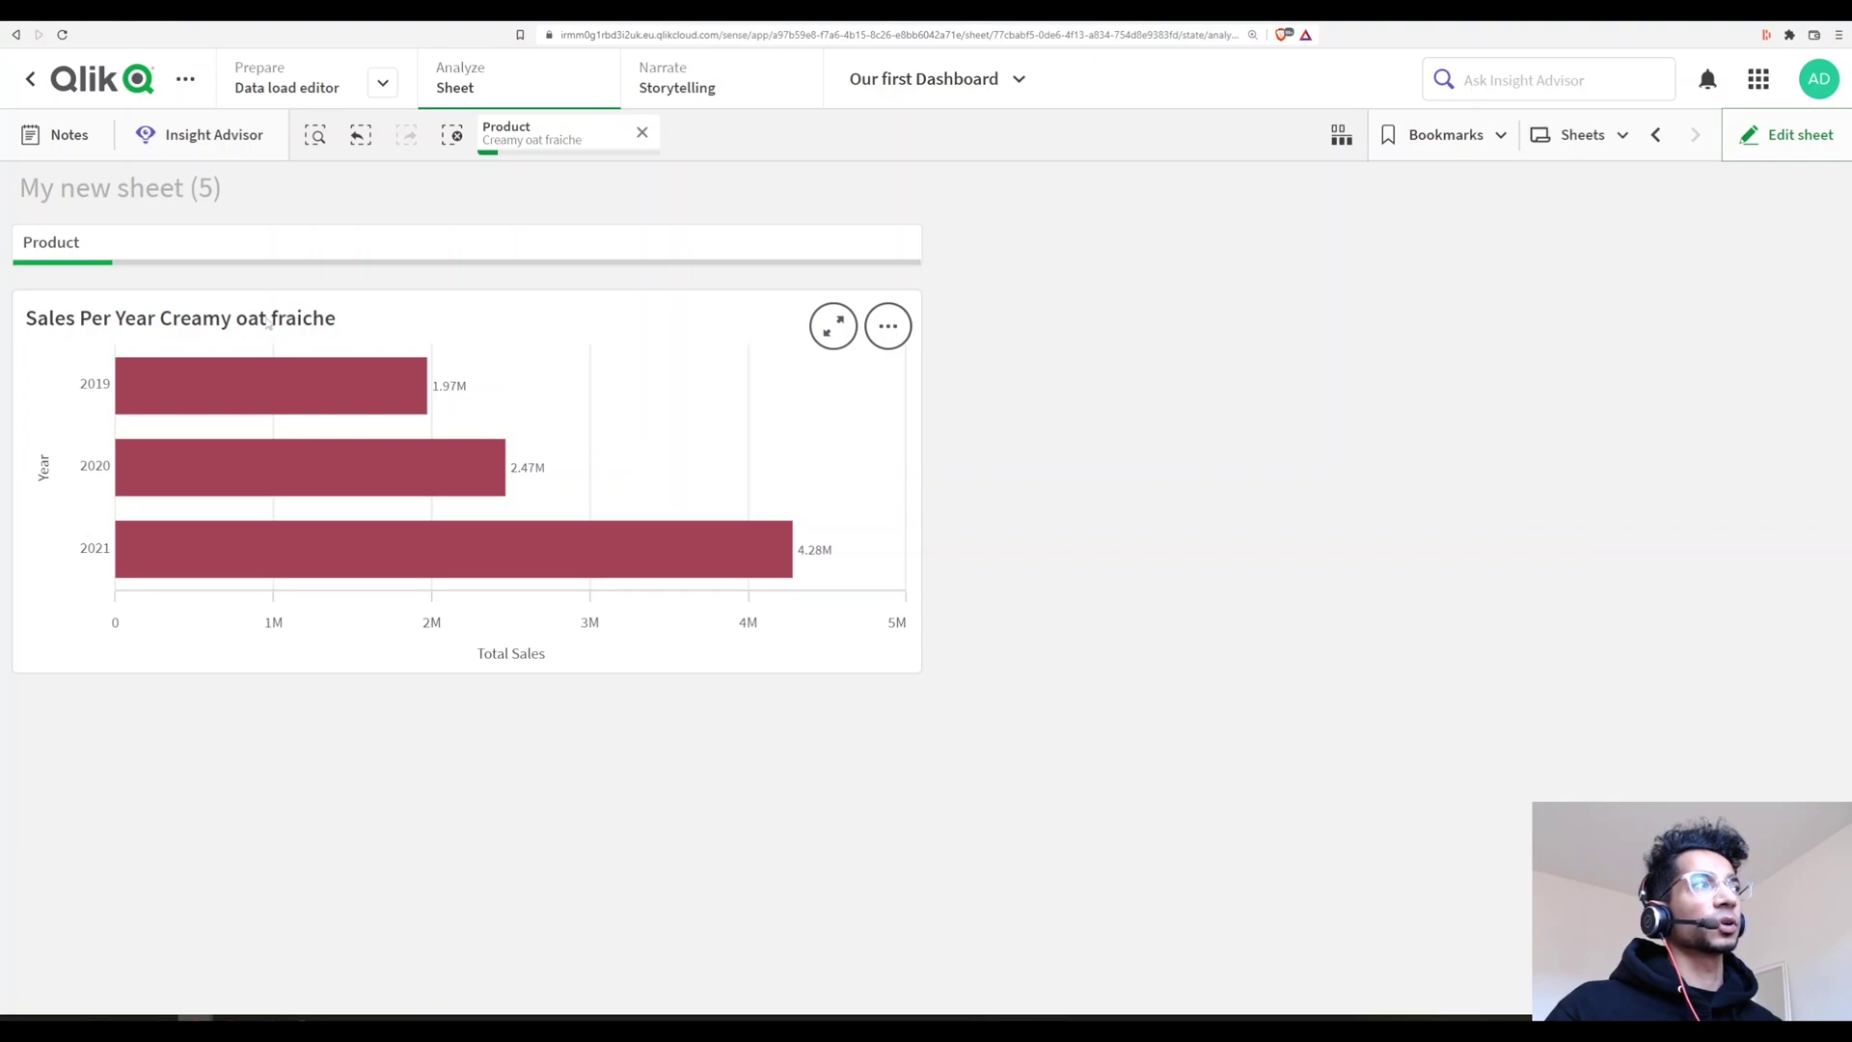
pyautogui.click(268, 252)
pyautogui.click(443, 528)
pyautogui.click(557, 314)
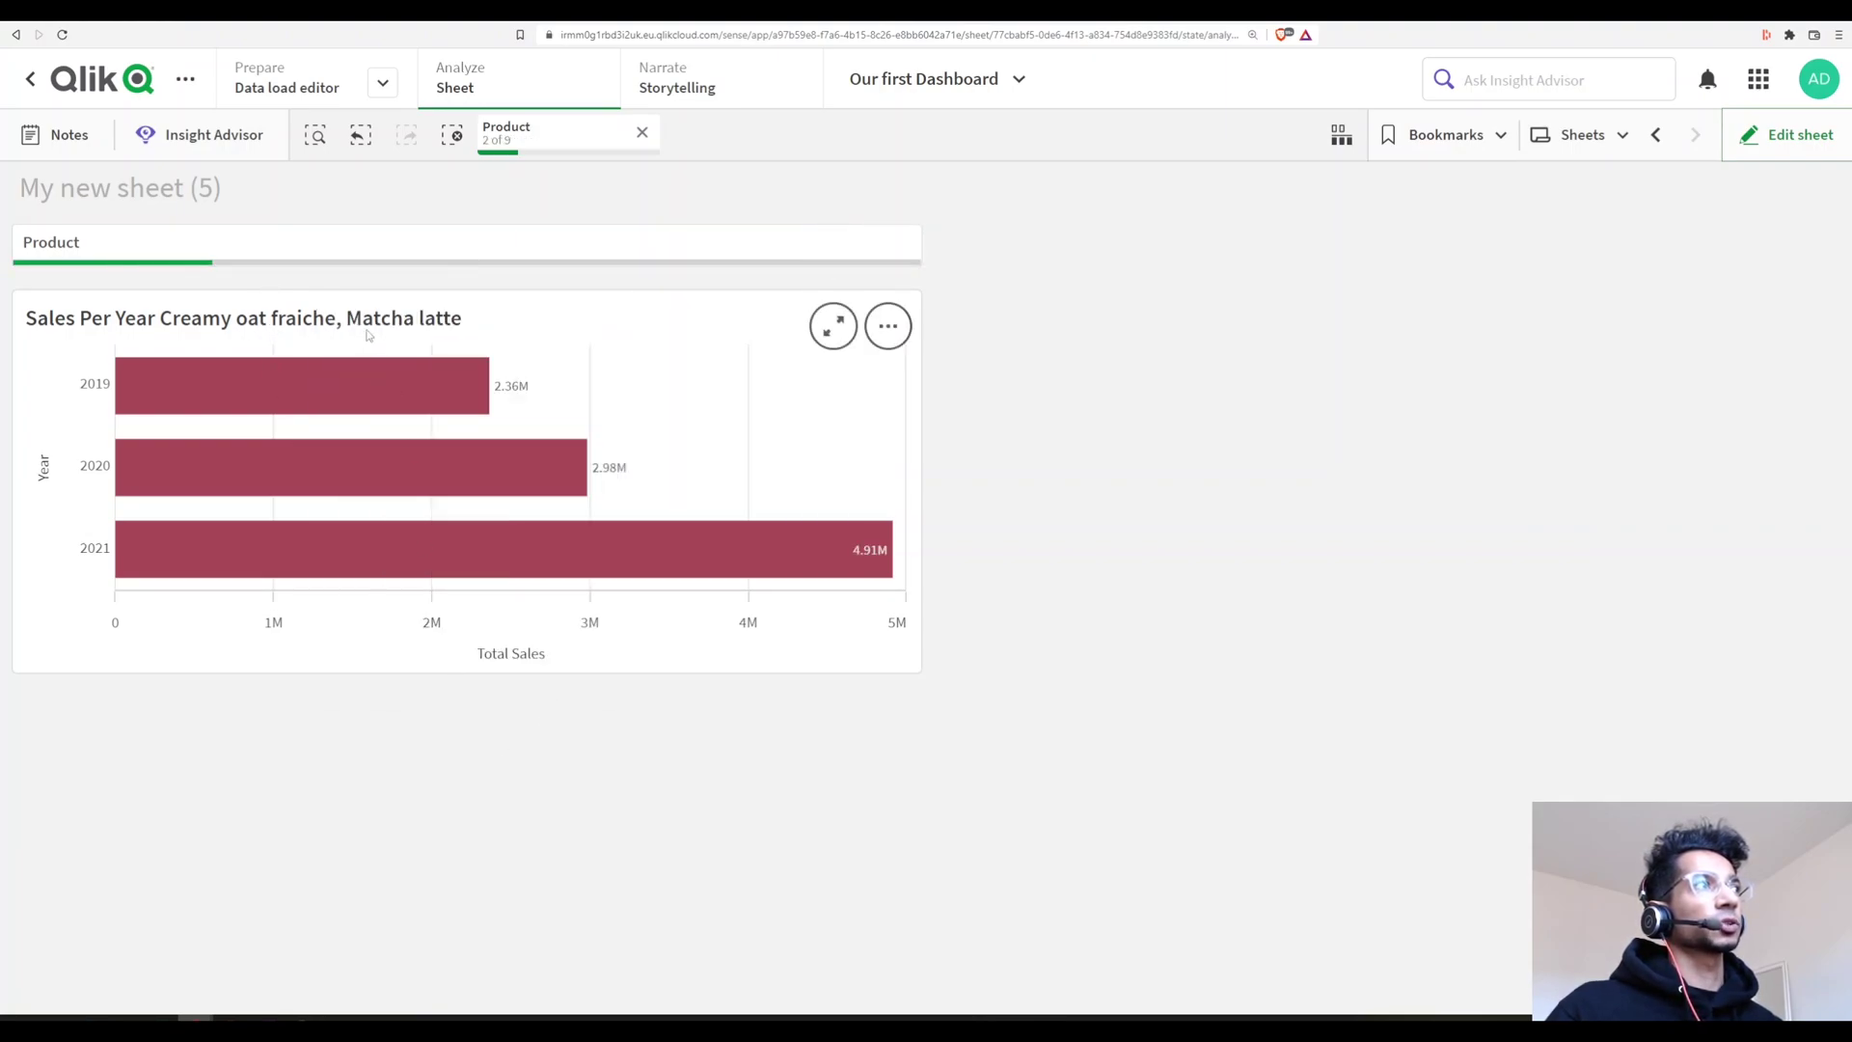